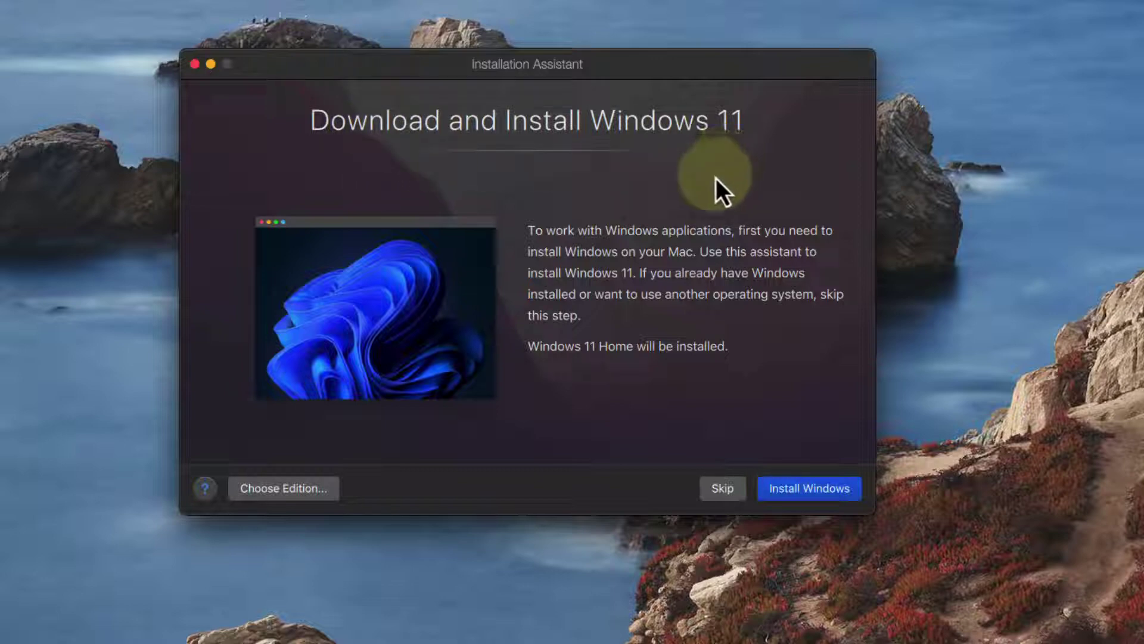
- Choose Windows 11 Pro as the edition, then skip the Windows download
left_click(319, 490)
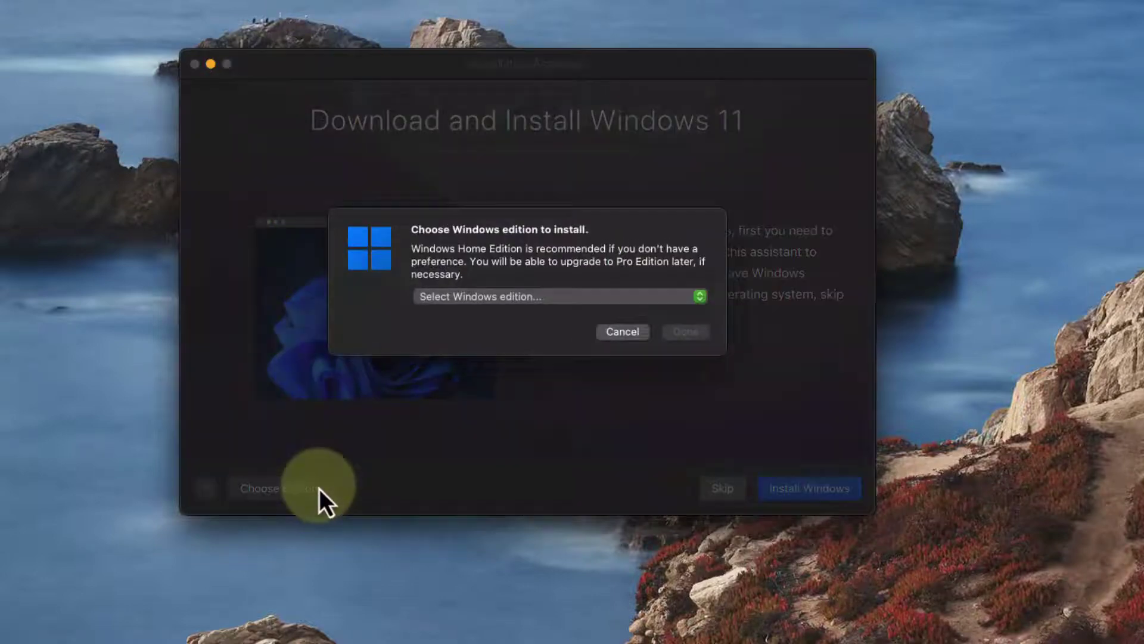
left_click(555, 301)
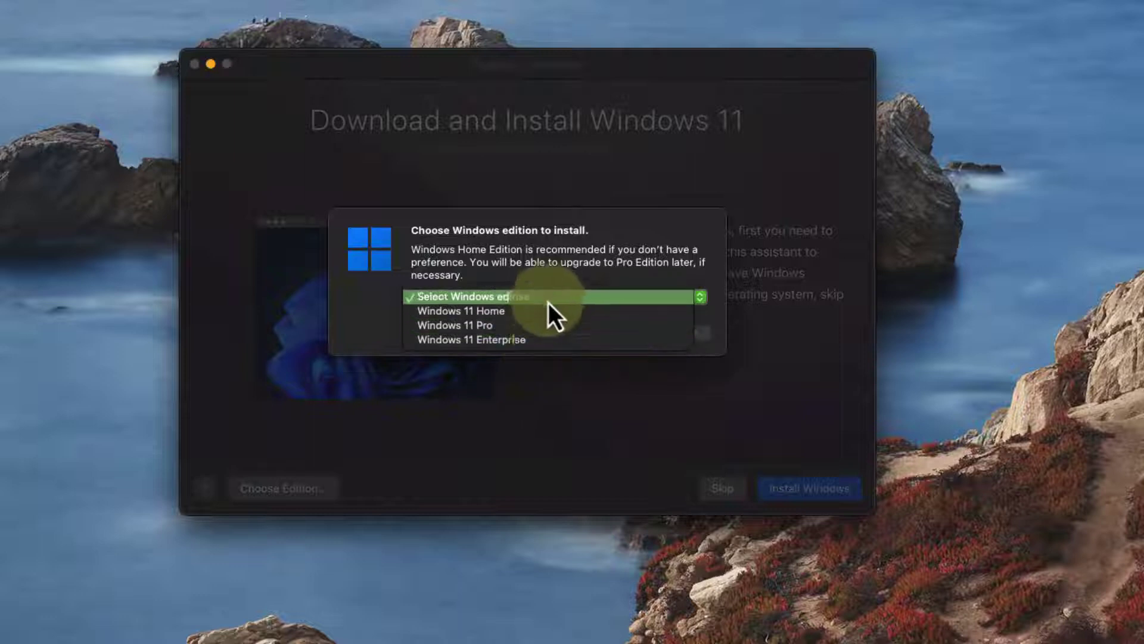
left_click(536, 328)
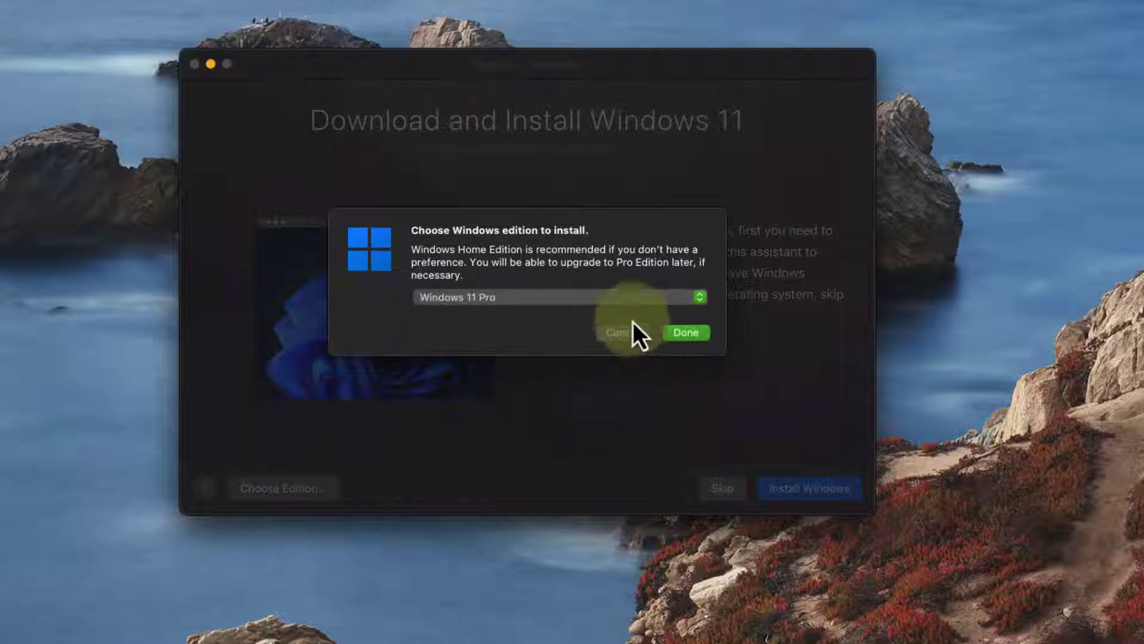
left_click(684, 334)
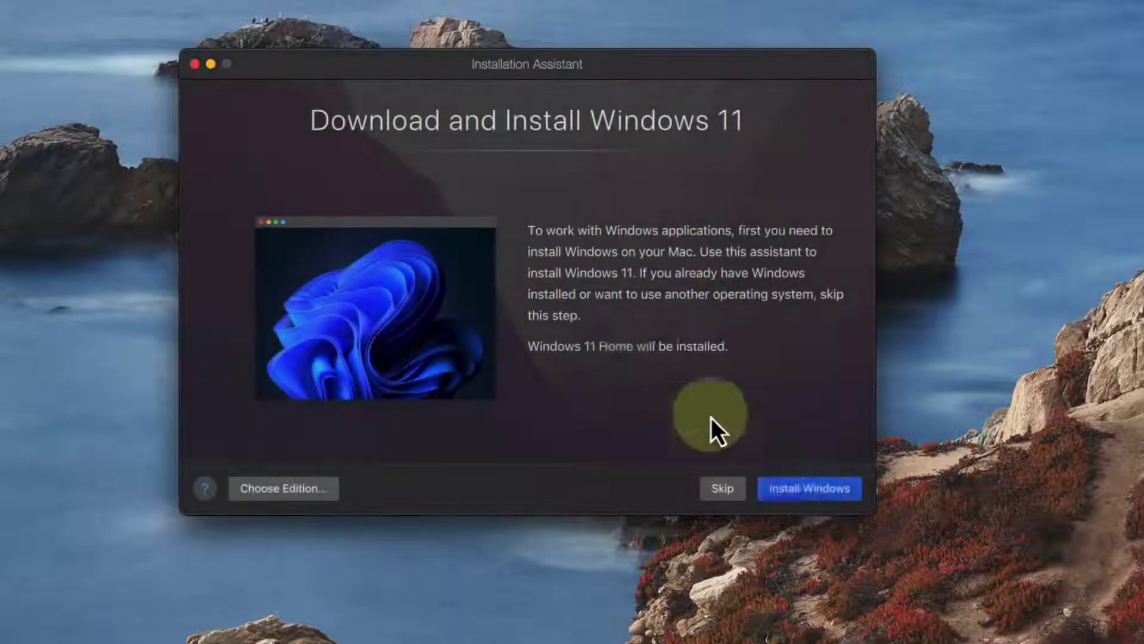
left_click(722, 492)
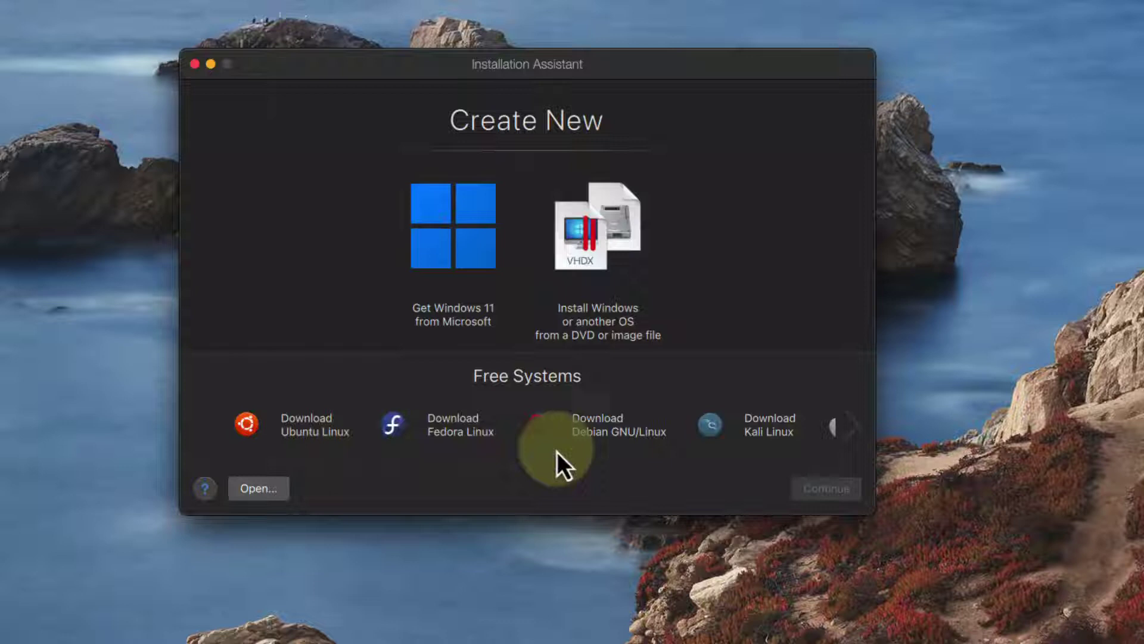
- Select Get Windows 11 from Microsoft among the free systems and continue
left_click(854, 437)
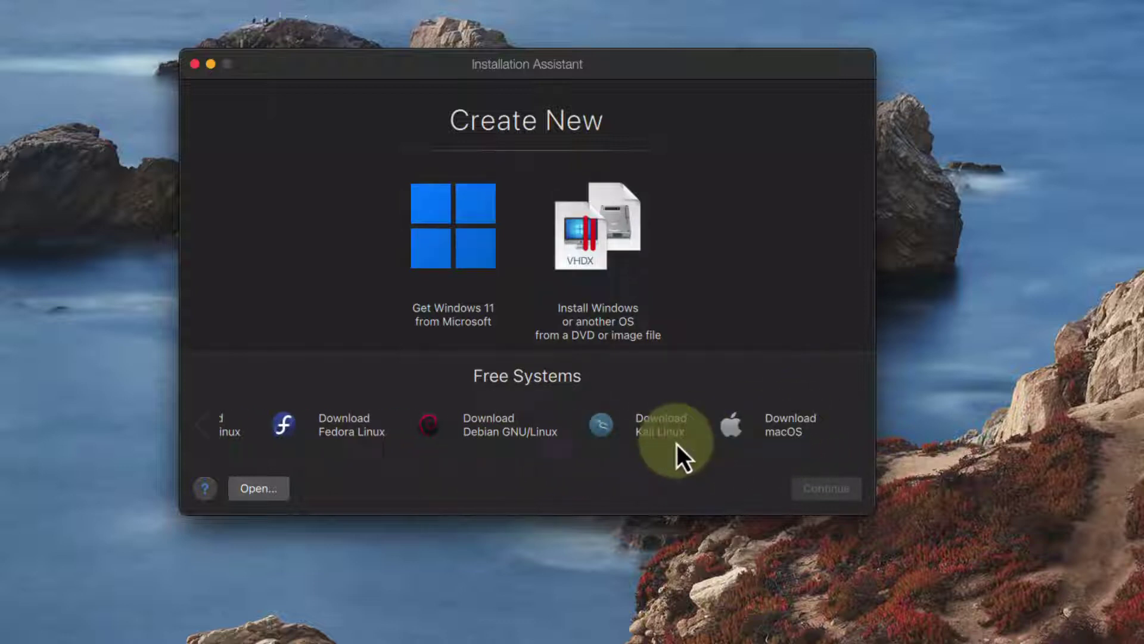
left_click(456, 219)
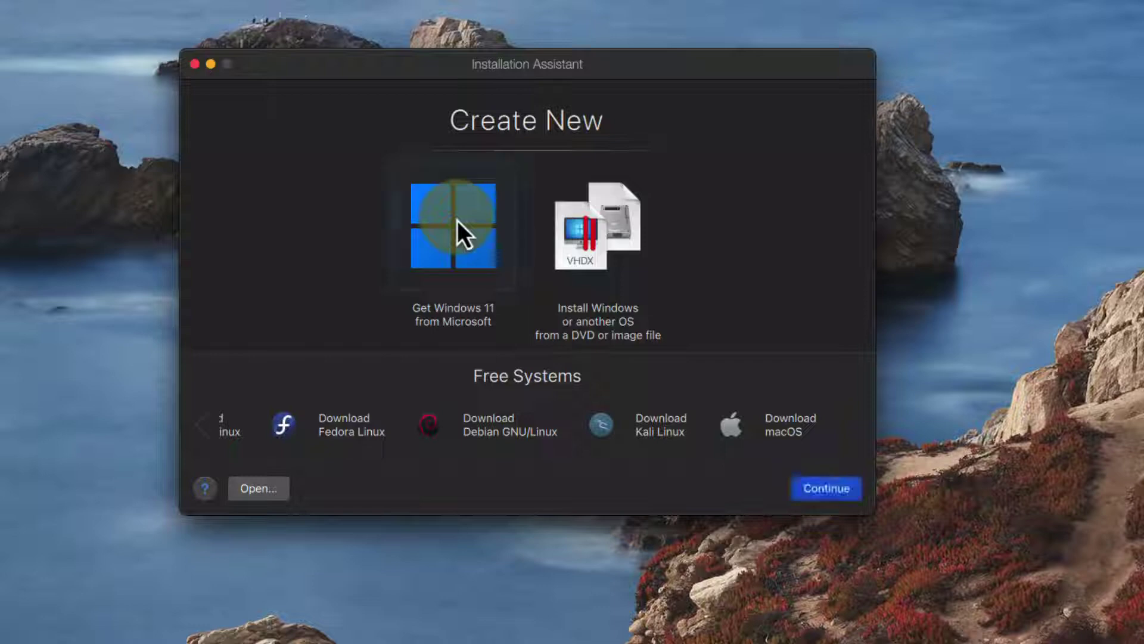
left_click(826, 497)
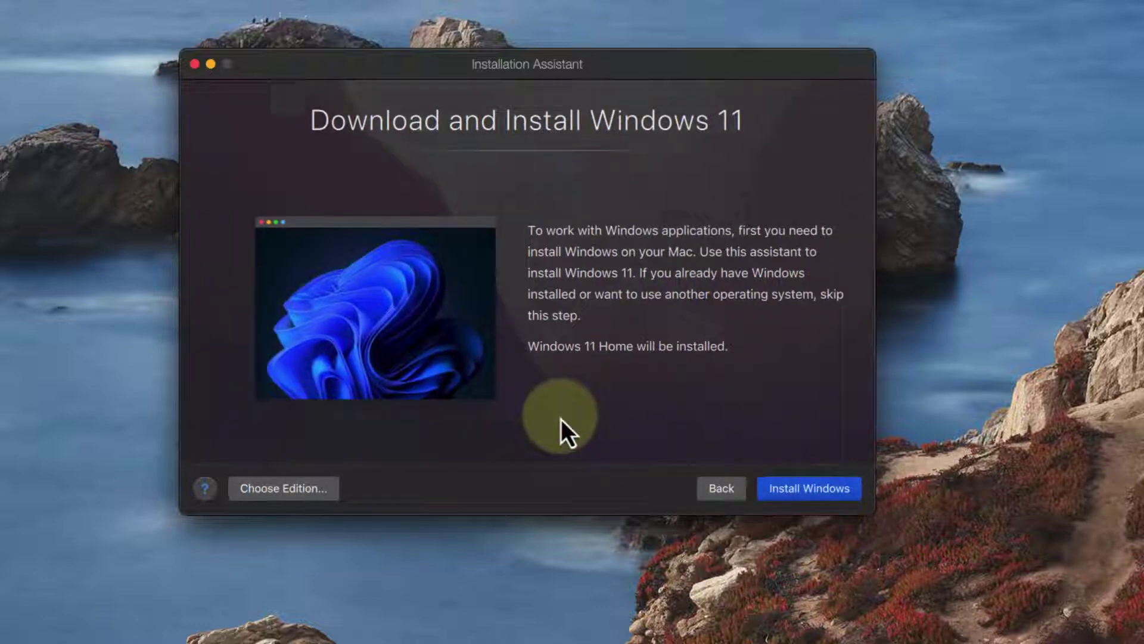
- Set the edition to install to Windows 11 Pro
left_click(269, 497)
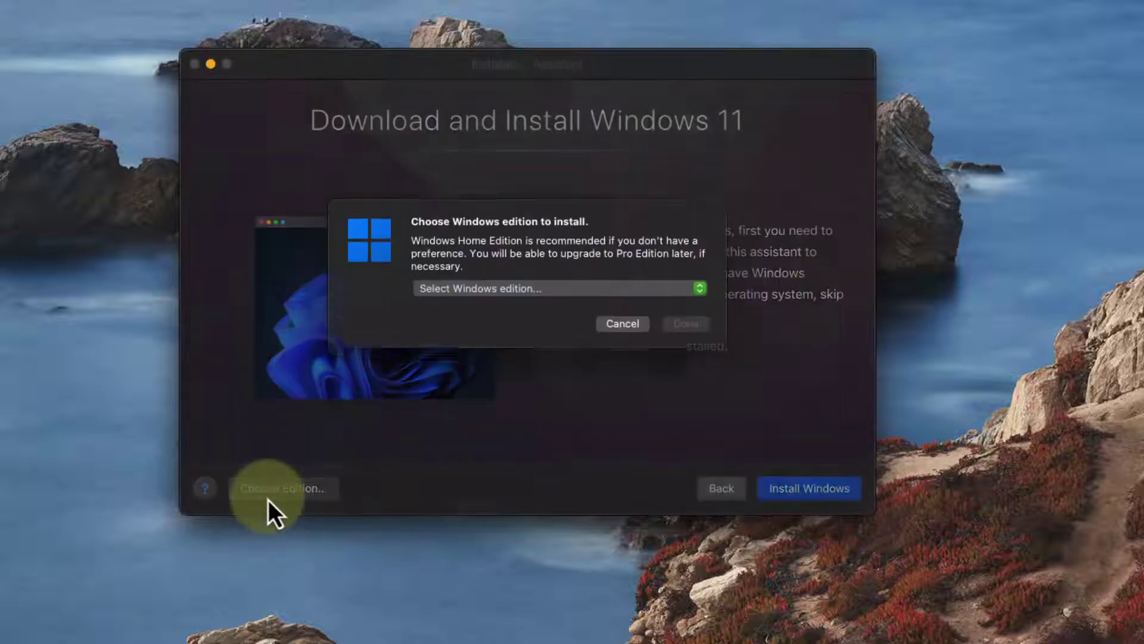
left_click(611, 298)
left_click(524, 331)
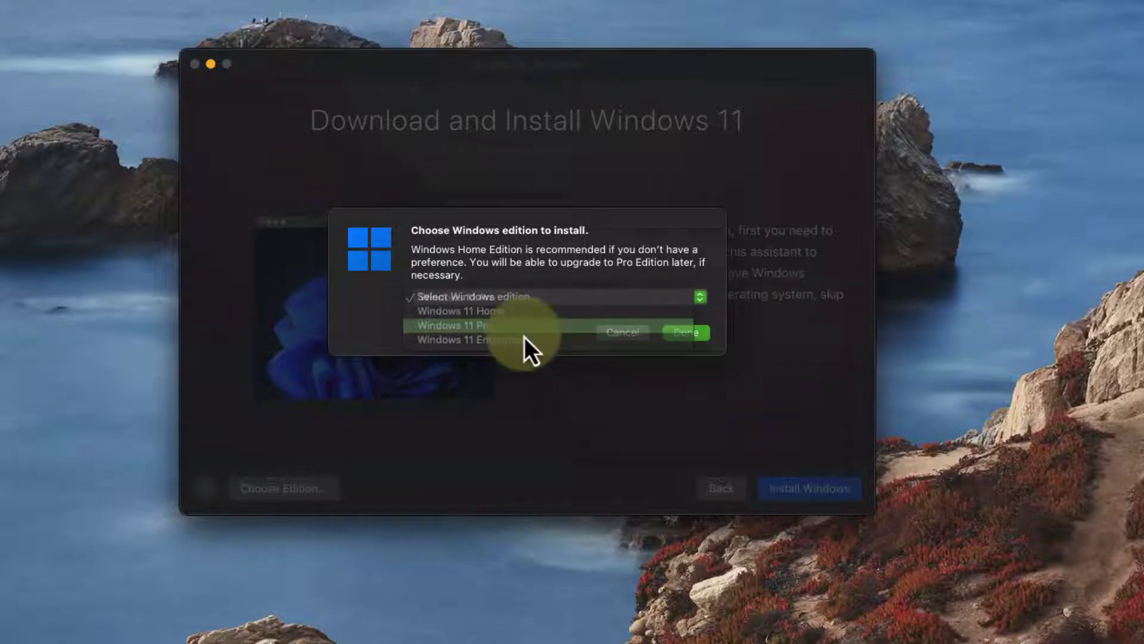
left_click(689, 335)
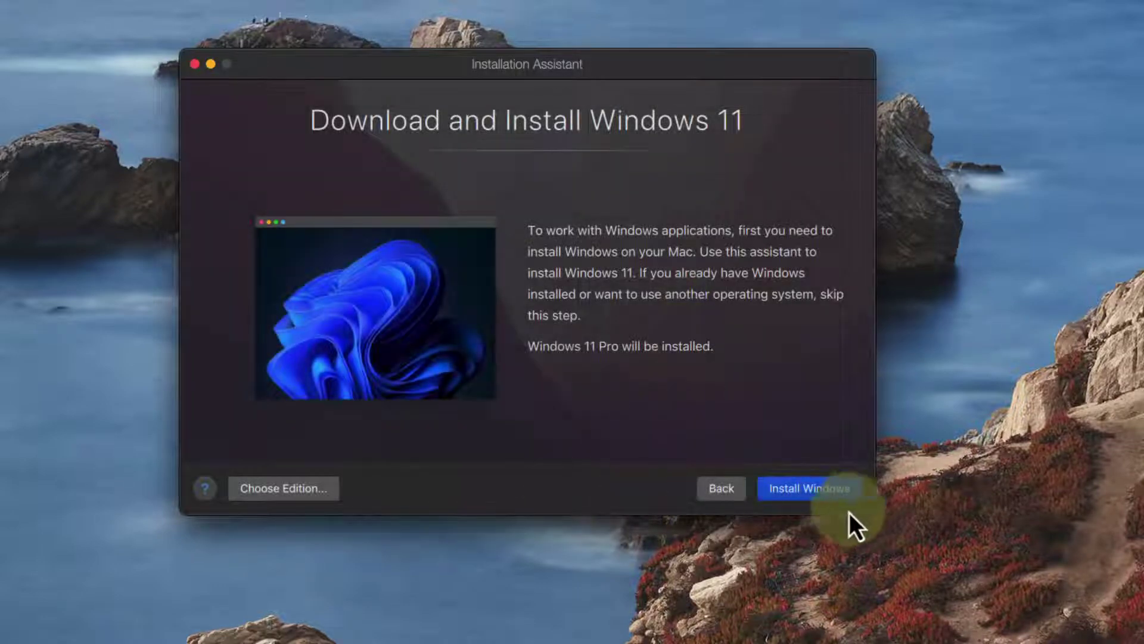
- Install Windows 11 Pro and scroll through the Edge welcome page confirming success
left_click(835, 492)
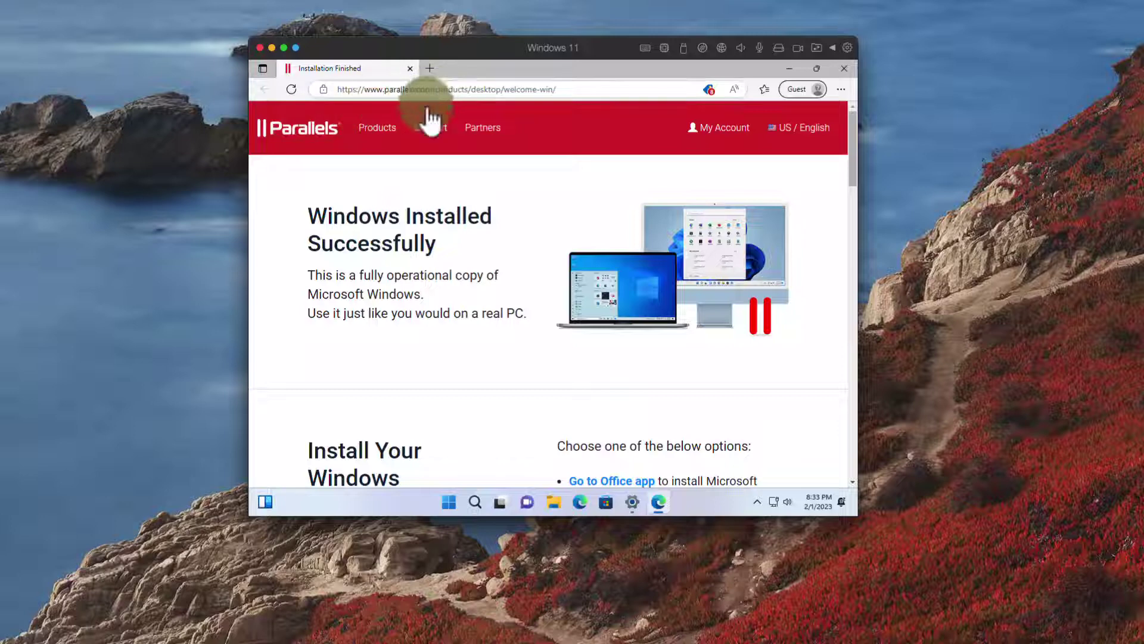
scroll(440, 370, "down", 8)
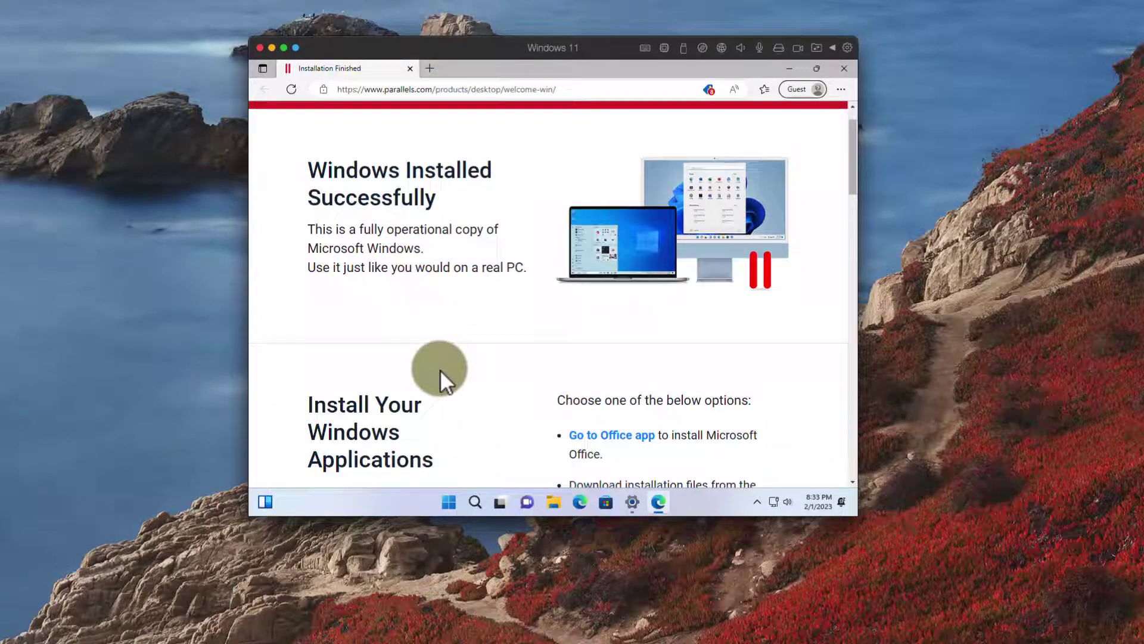
scroll(438, 363, "down", 10)
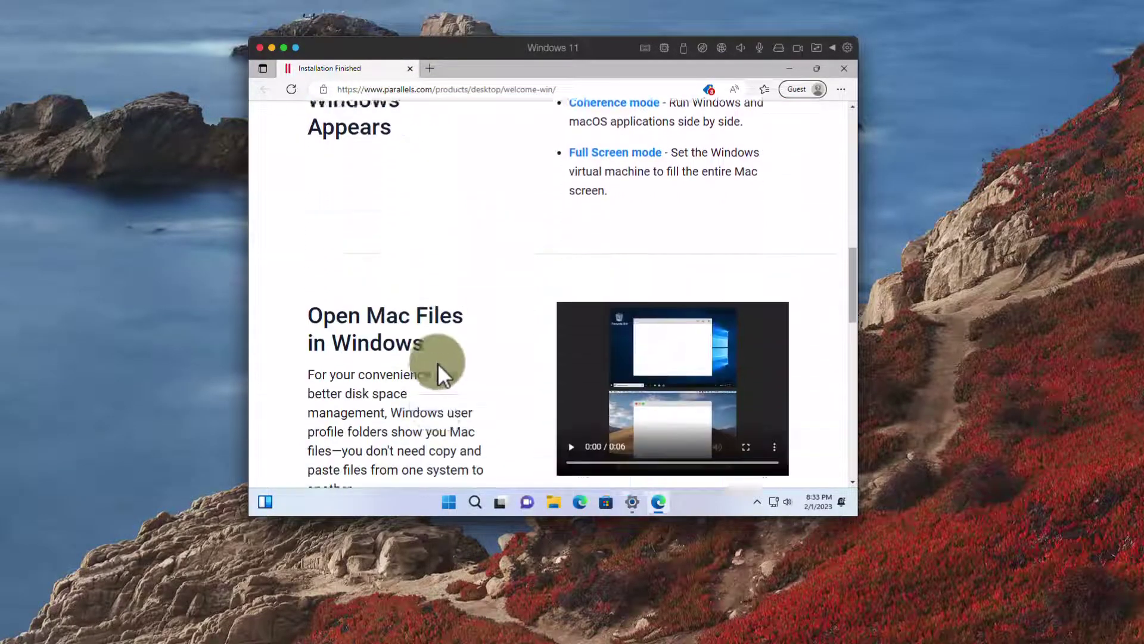
scroll(438, 361, "down", 3)
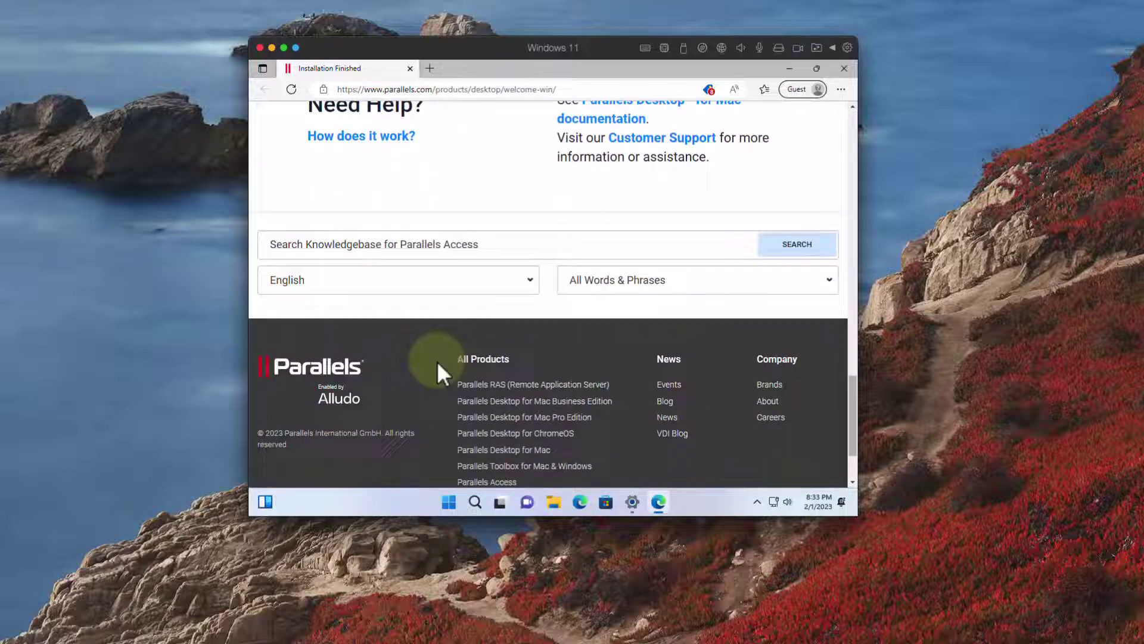
- Minimize Edge, resume the paused Windows updates, then minimize Settings
left_click(793, 69)
left_click(789, 70)
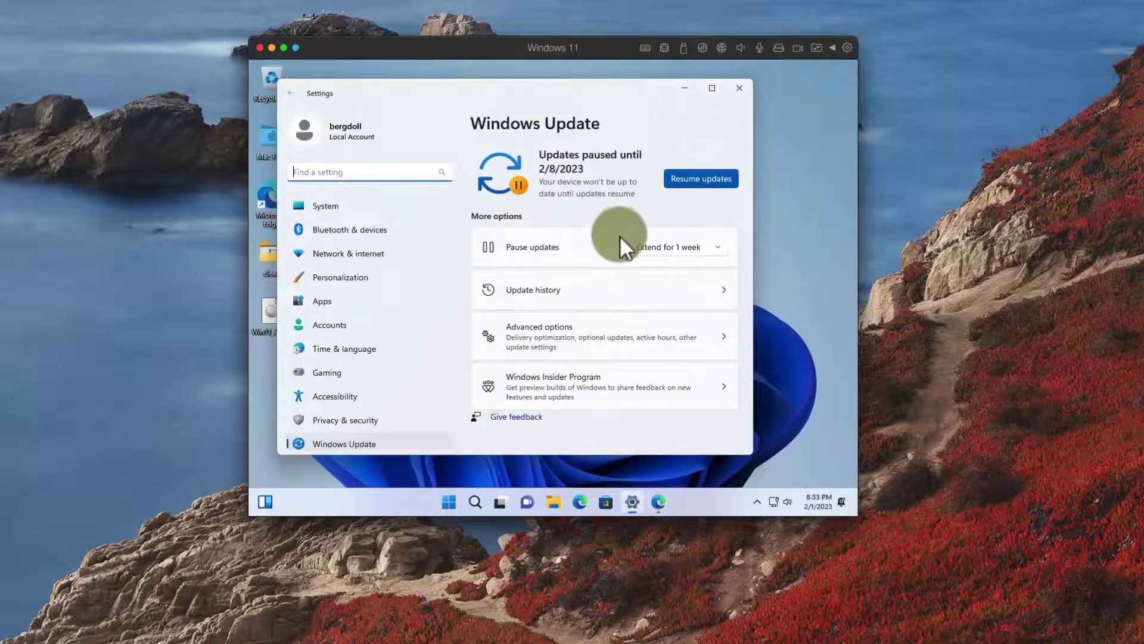
left_click(706, 179)
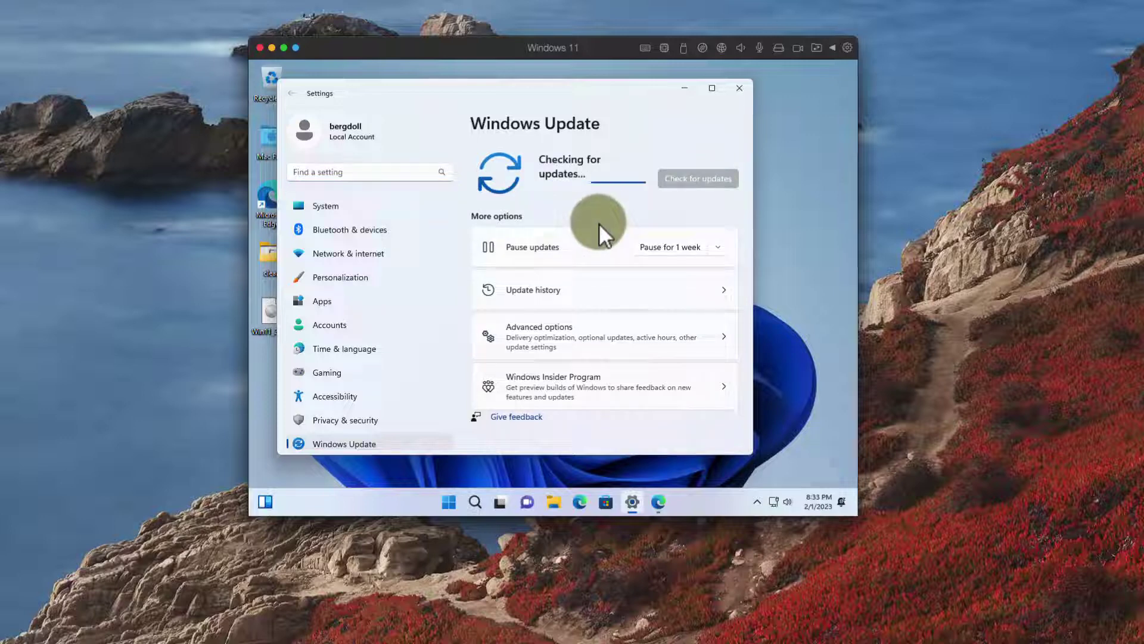
left_click(686, 88)
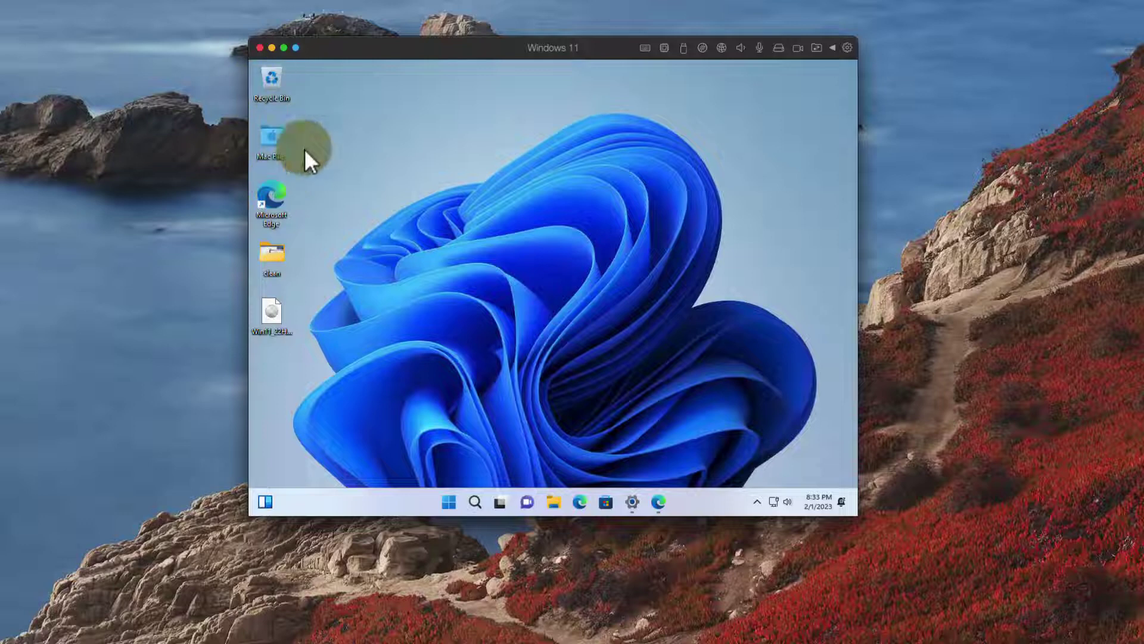
- Open and close File Explorer, then the Start menu, returning to the Windows desktop
left_click(556, 503)
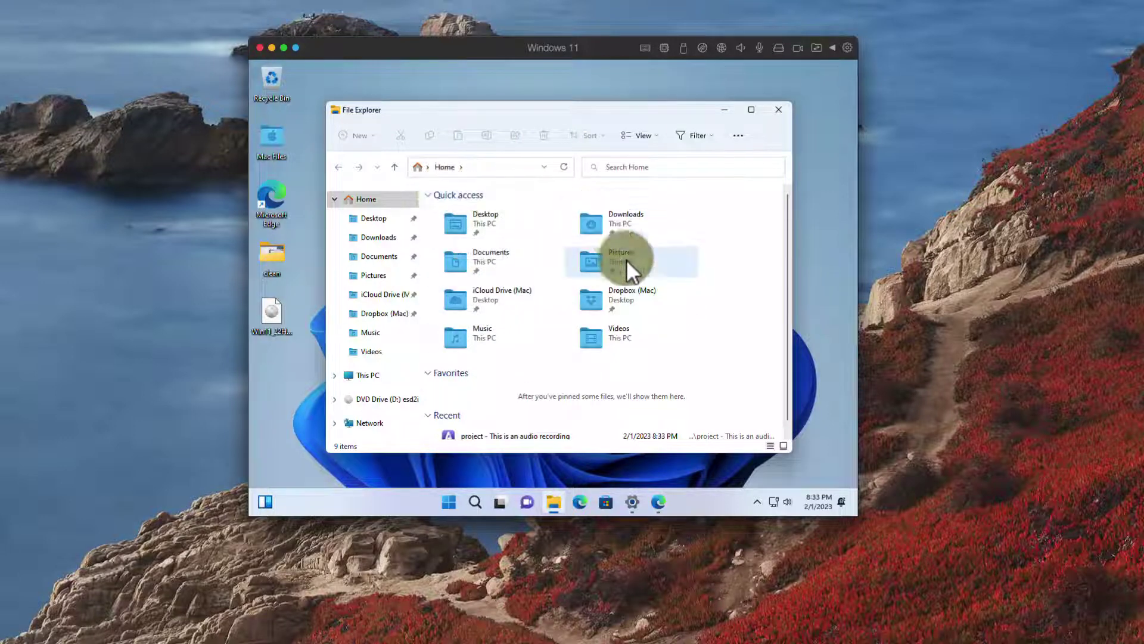
left_click(781, 111)
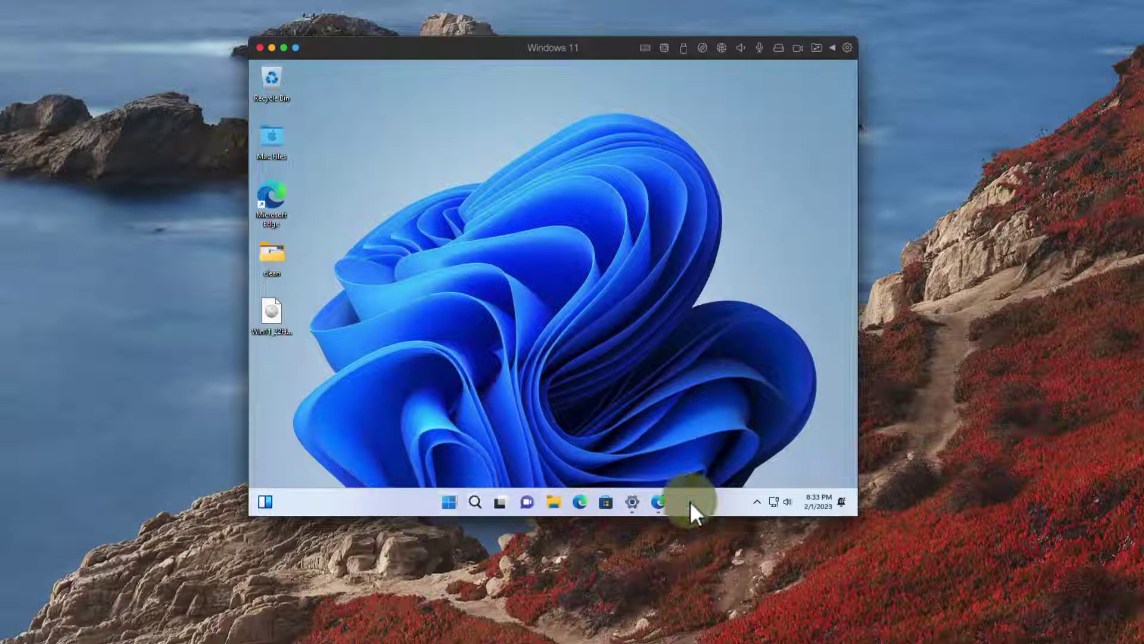
left_click(444, 502)
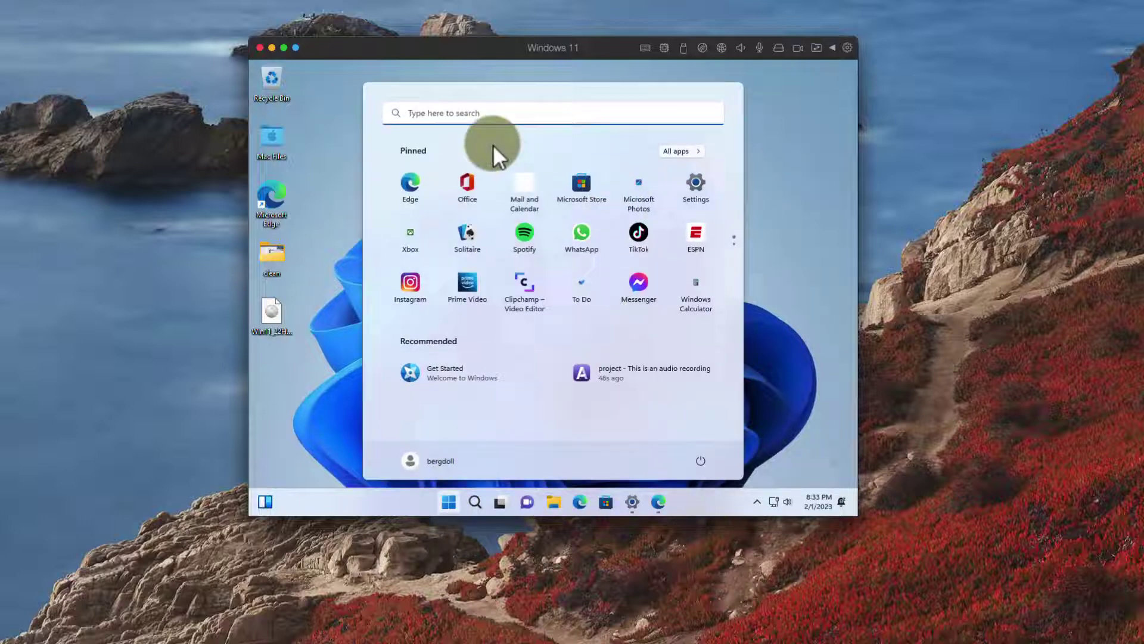
left_click(763, 330)
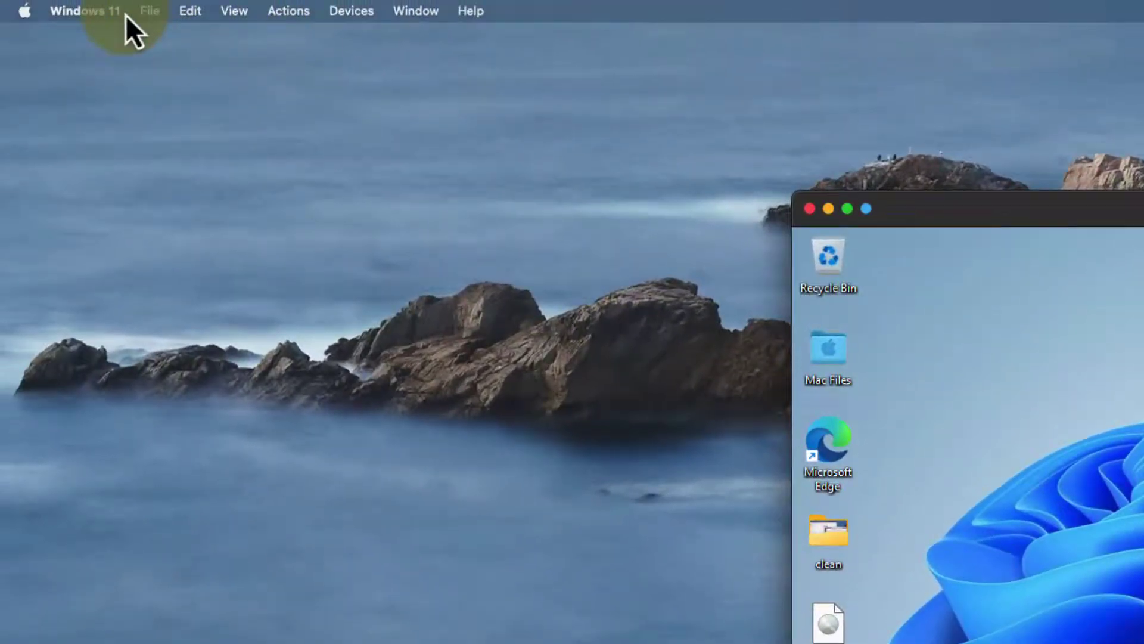
- Launch the Windows Control Panel from Parallels Desktop's menus
left_click(91, 21)
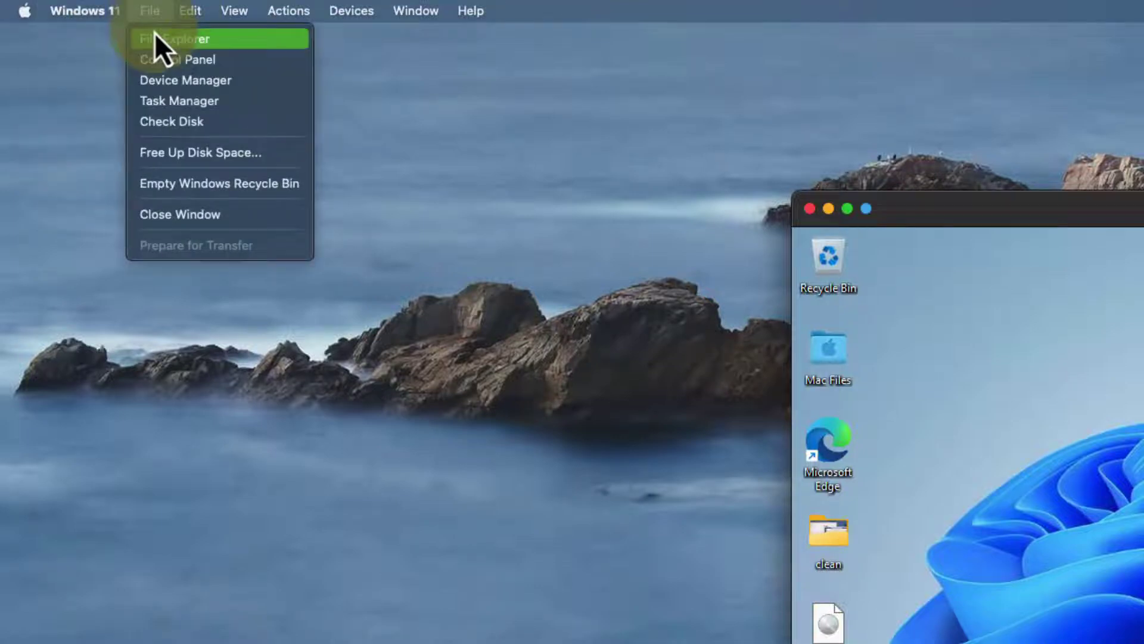
left_click(156, 37)
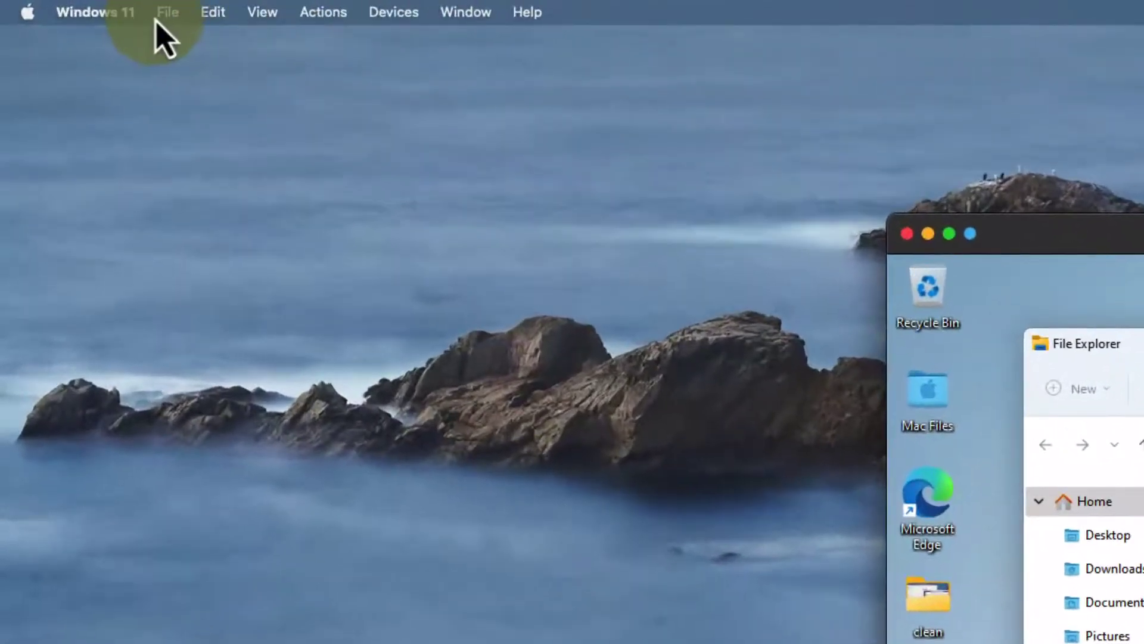
left_click(79, 7)
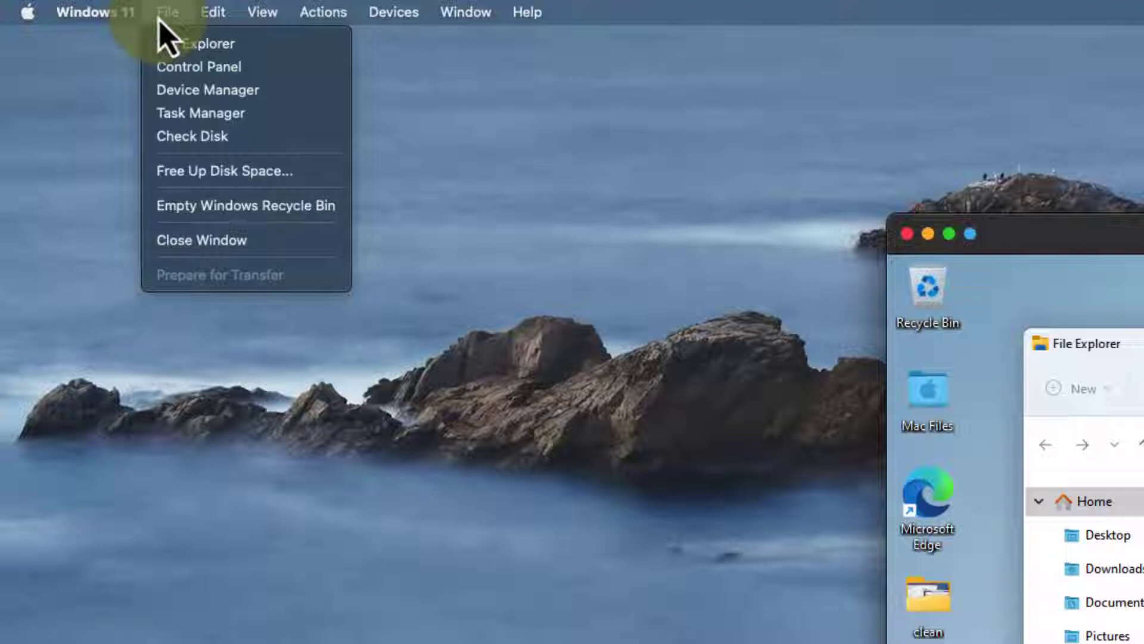
left_click(179, 68)
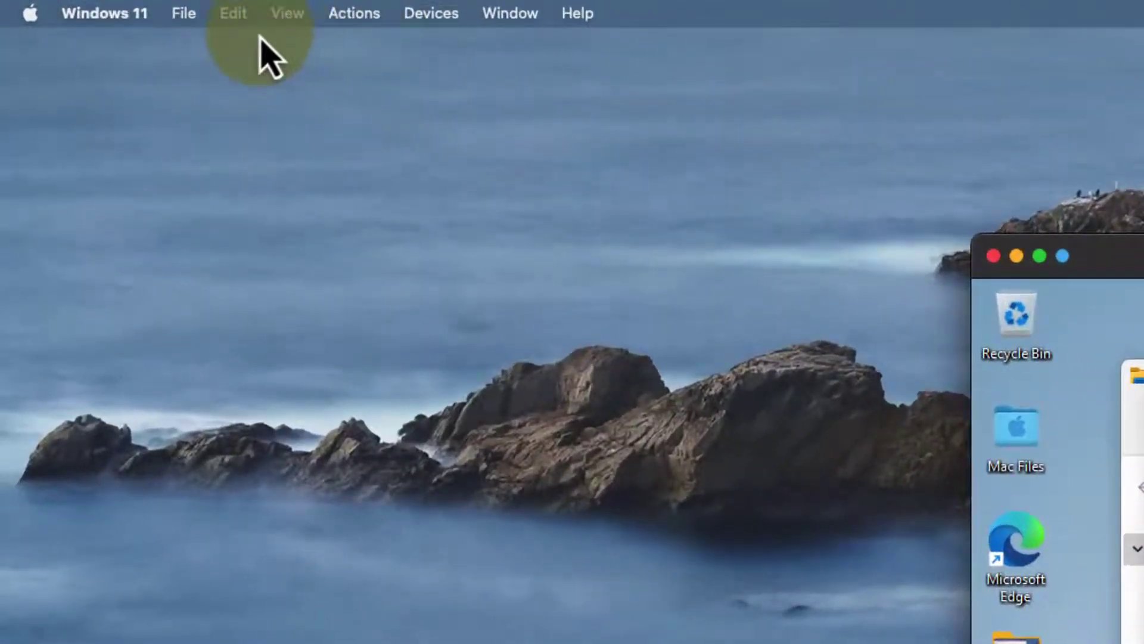
- Browse the VM's Edit menu and move on to the View menu
left_click(234, 15)
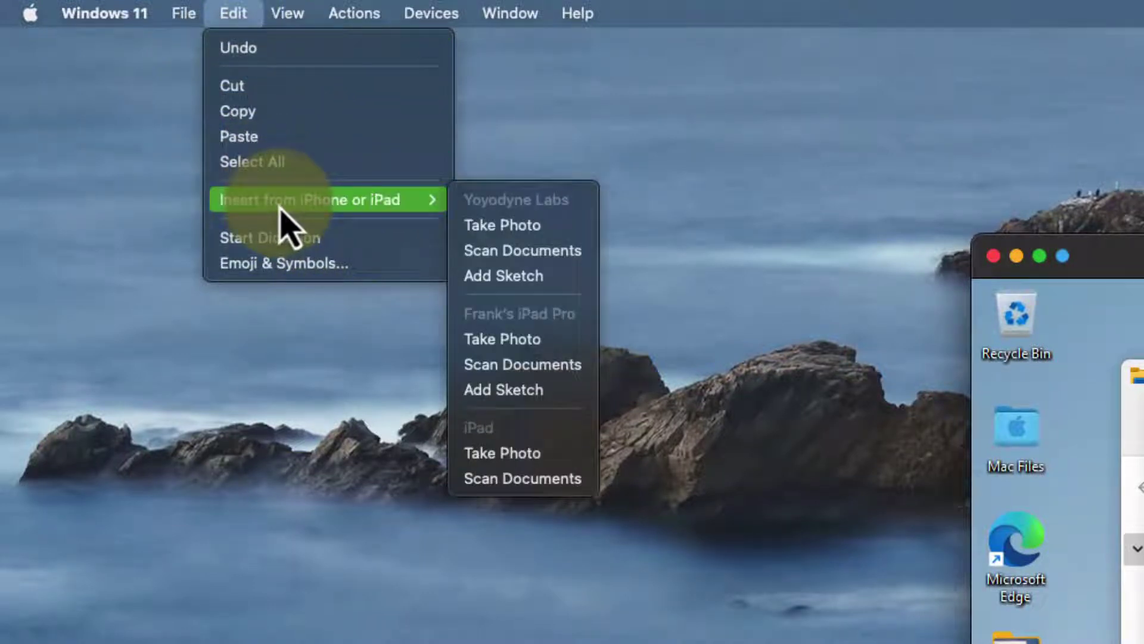
mouse_move(296, 216)
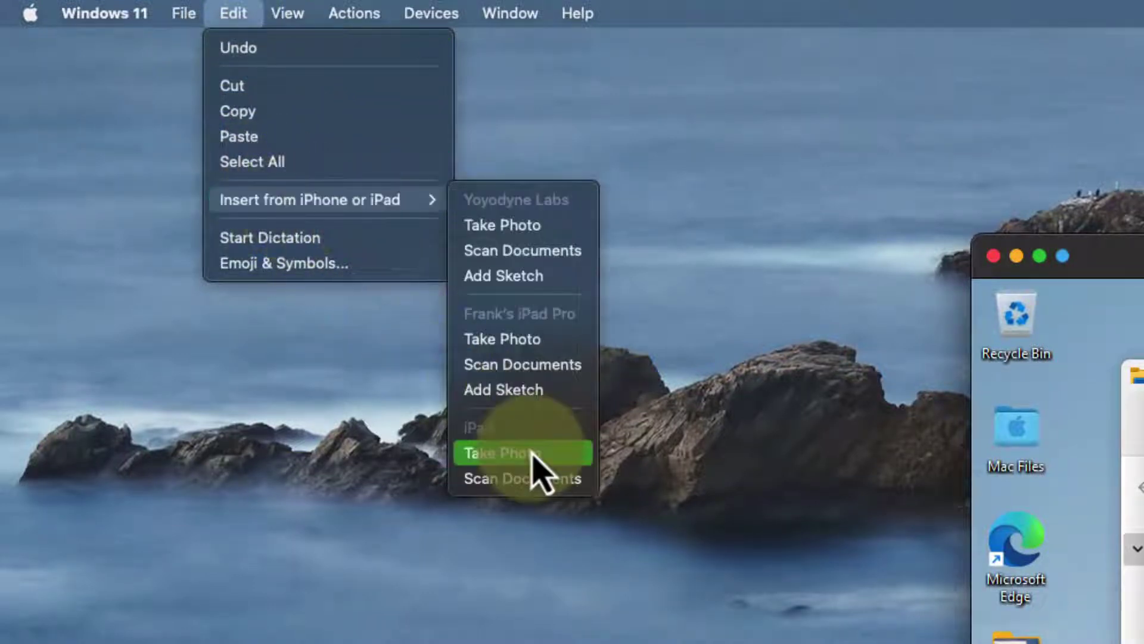
mouse_move(380, 18)
mouse_move(307, 18)
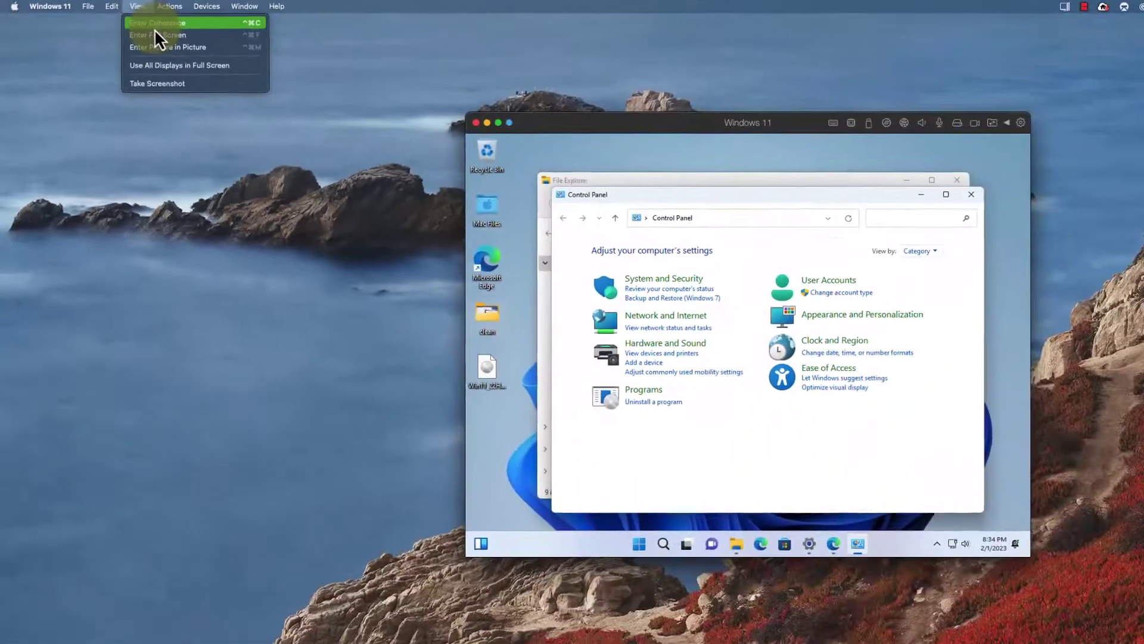
- Enter Coherence, move Control Panel to the lower right, then exit Coherence from the menu-bar icon
left_click(155, 26)
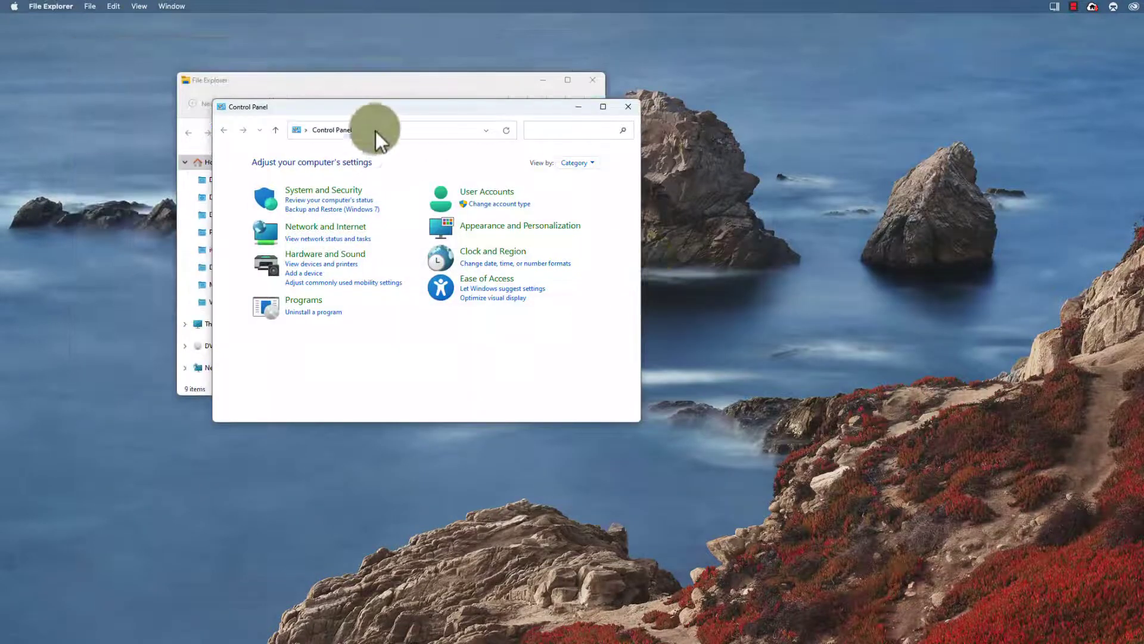
left_click_drag(371, 109, 811, 315)
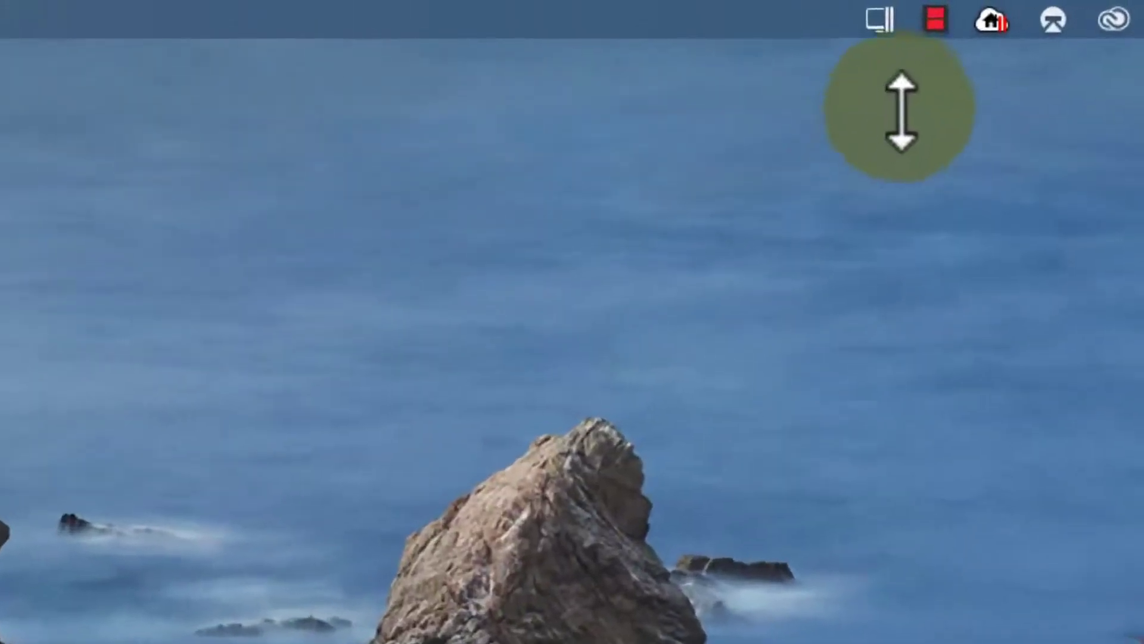
left_click(879, 22)
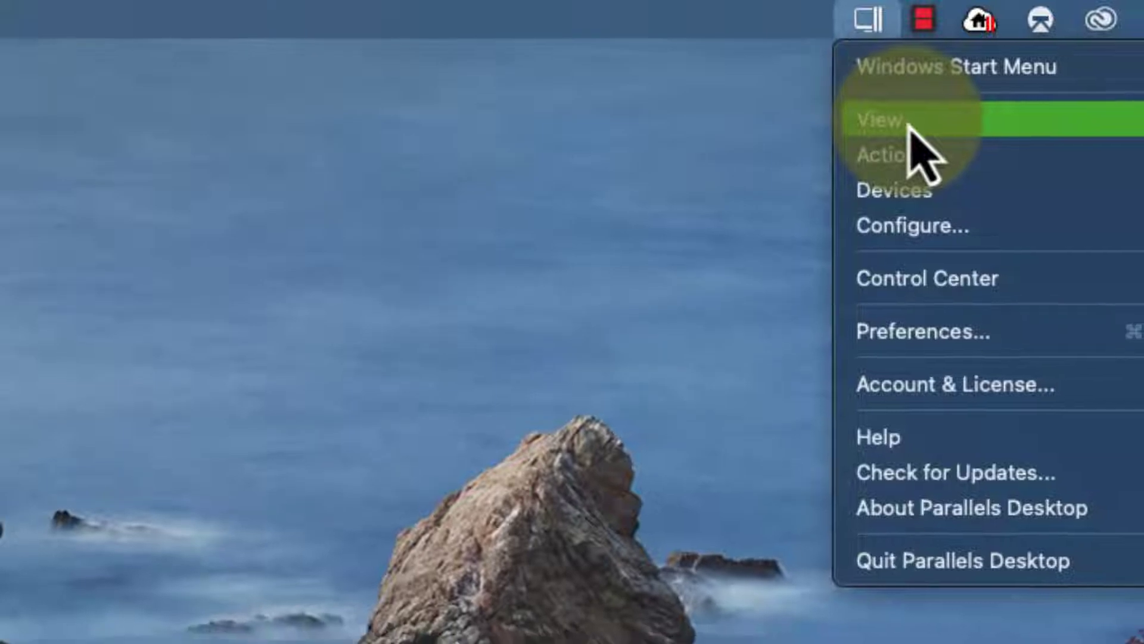
mouse_move(909, 124)
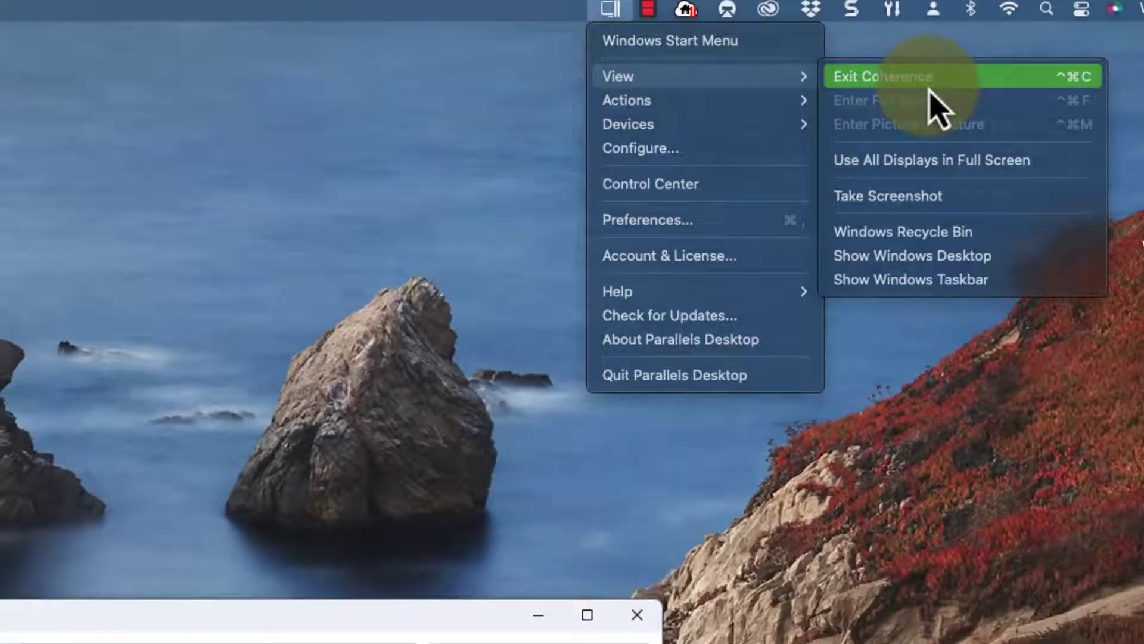
left_click(931, 94)
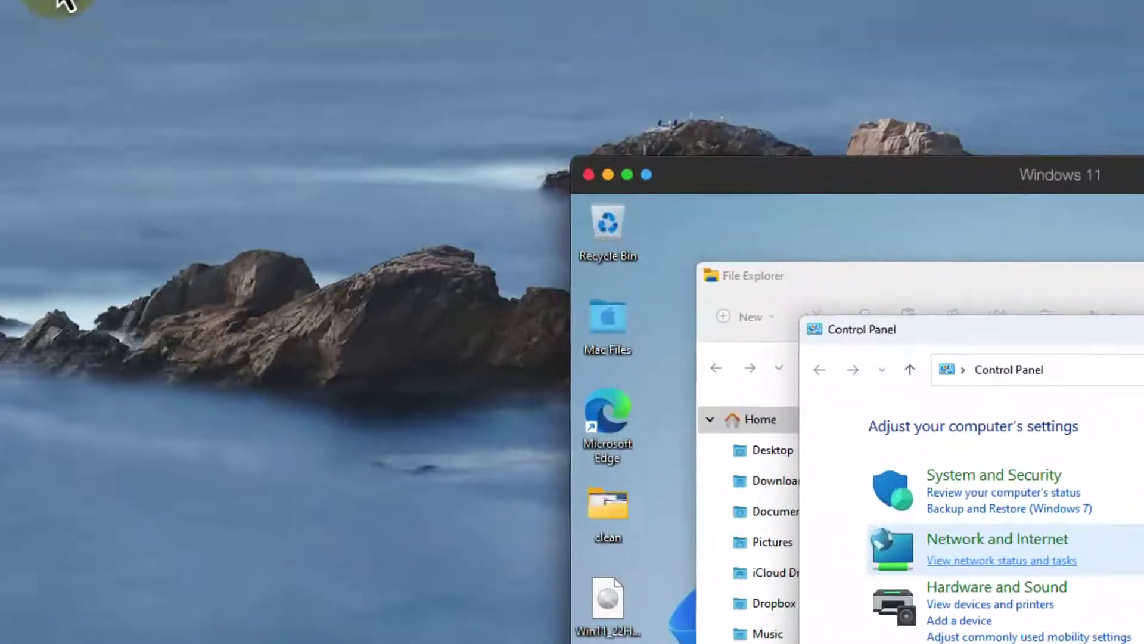
- Choose Actions > Configure… to show the Windows 11 VM's General settings
left_click(0, 0)
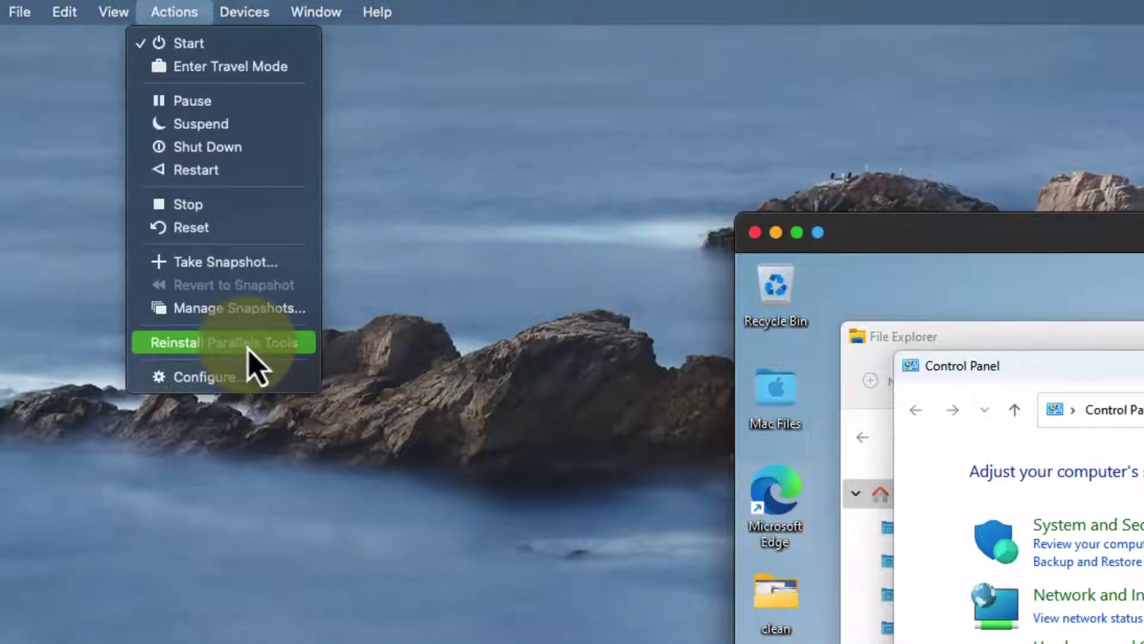
left_click(211, 379)
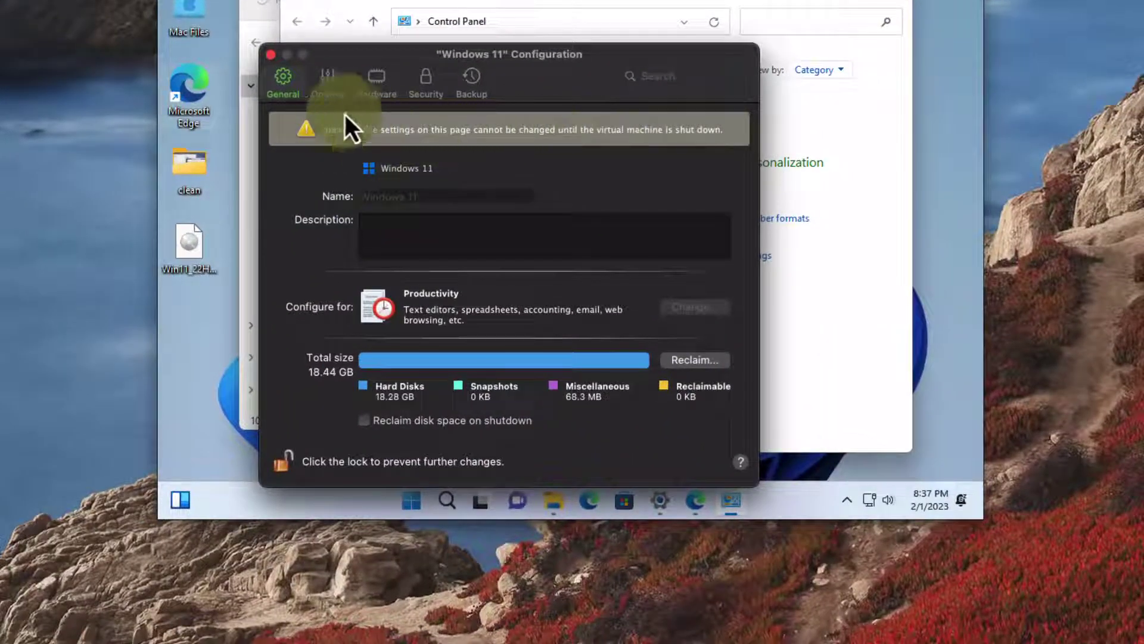
- Browse Options, Hardware (Graphics, Mouse & Keyboard, Printers), Security and Backup, then return to General
left_click(330, 90)
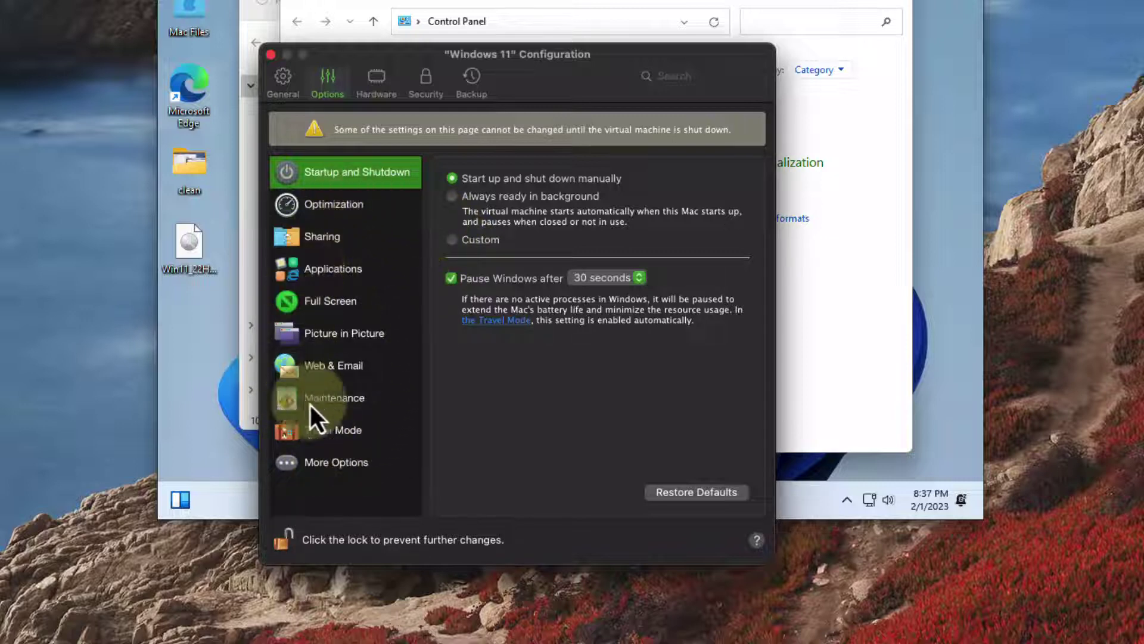
left_click(374, 89)
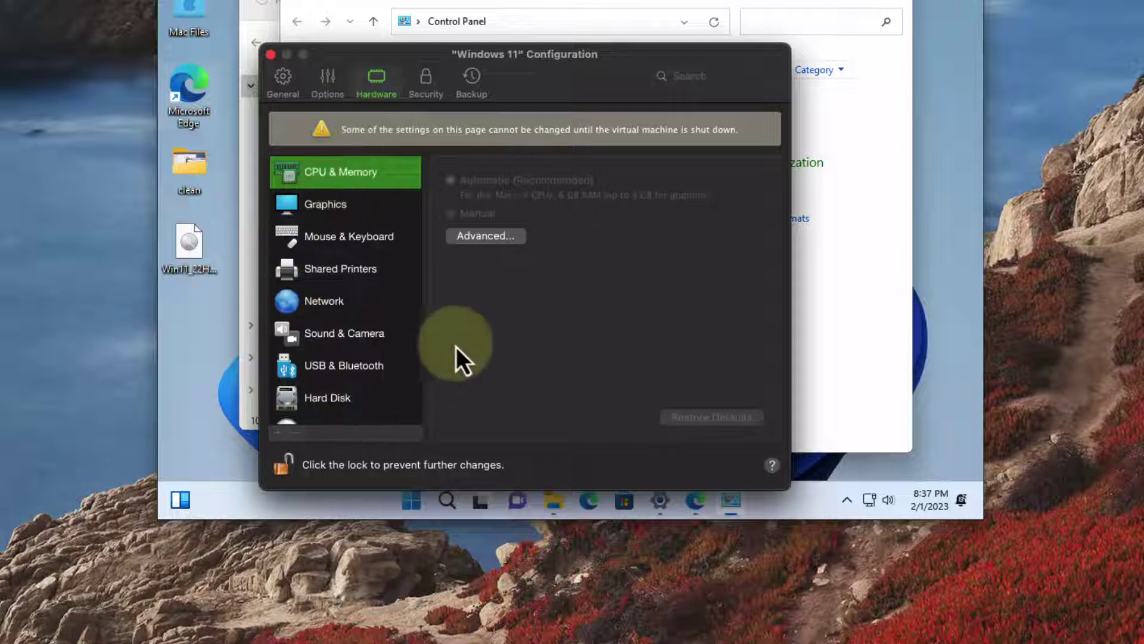
left_click(337, 208)
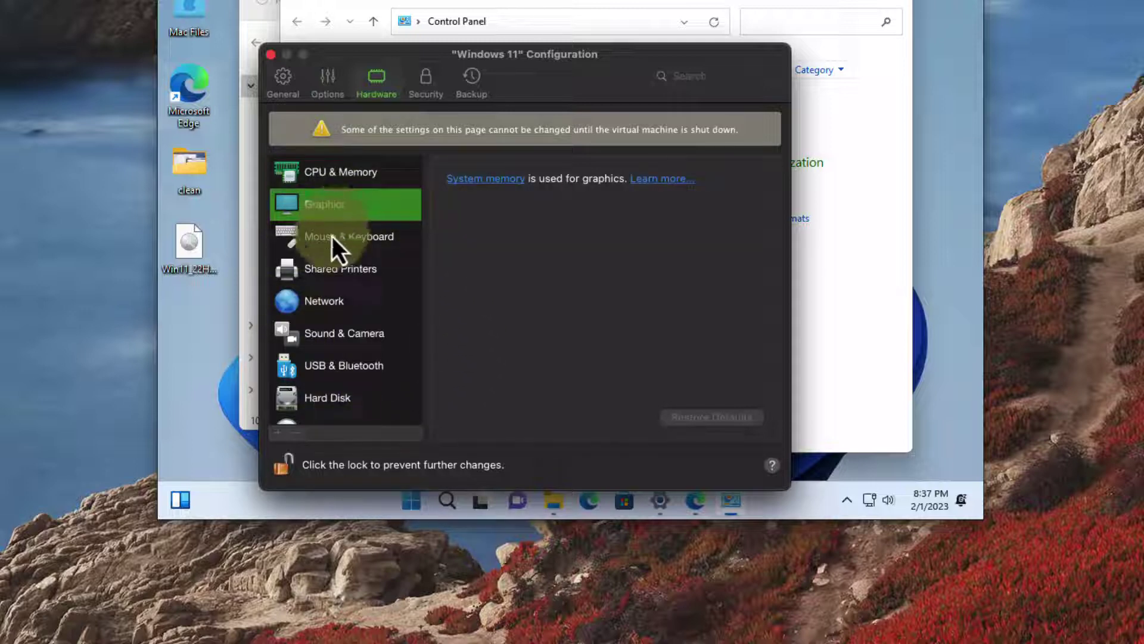
left_click(331, 238)
left_click(334, 269)
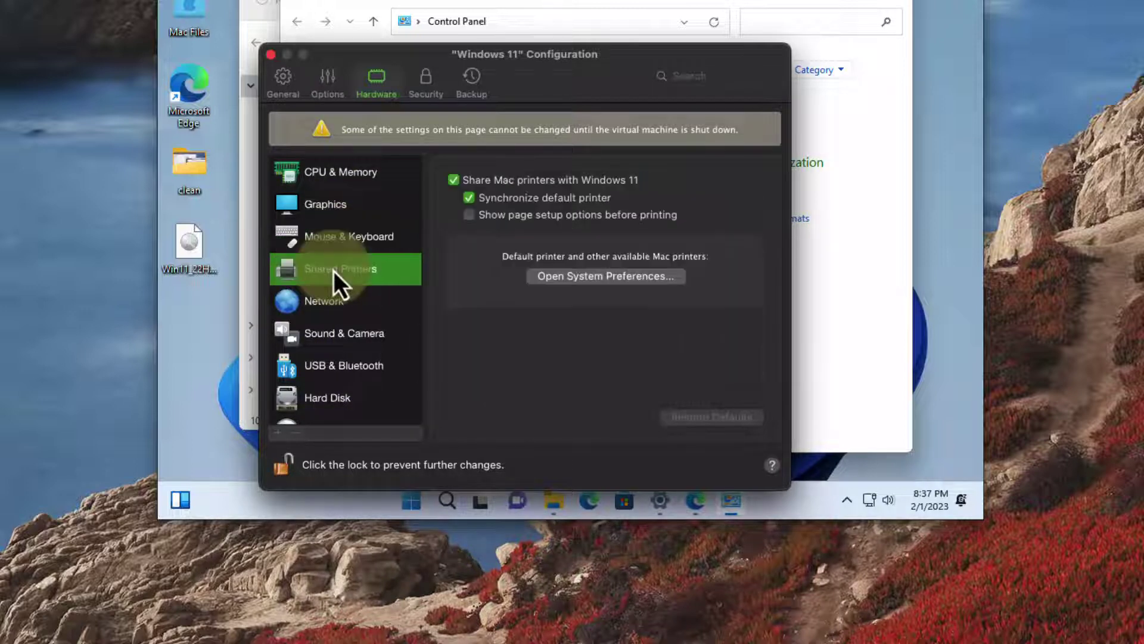
left_click(424, 89)
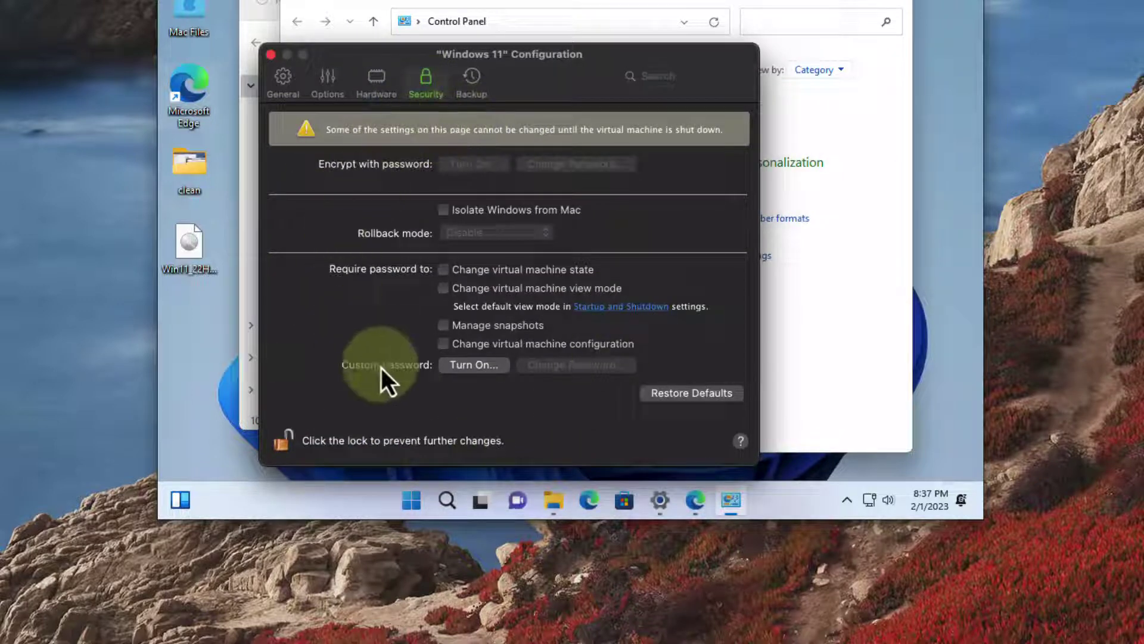
left_click(468, 92)
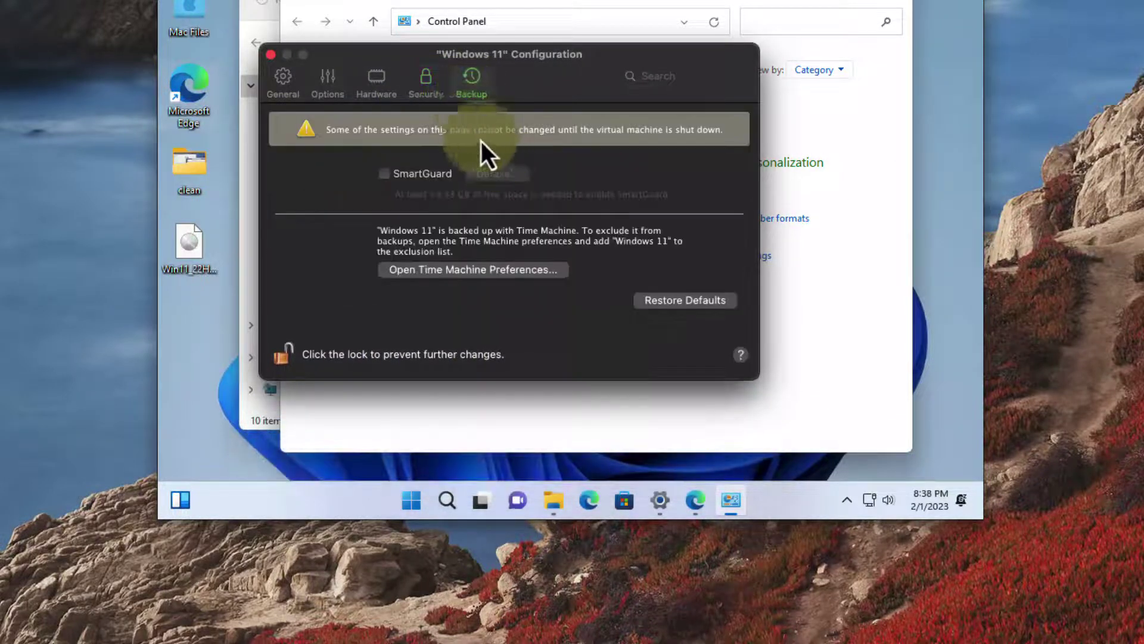
left_click(282, 77)
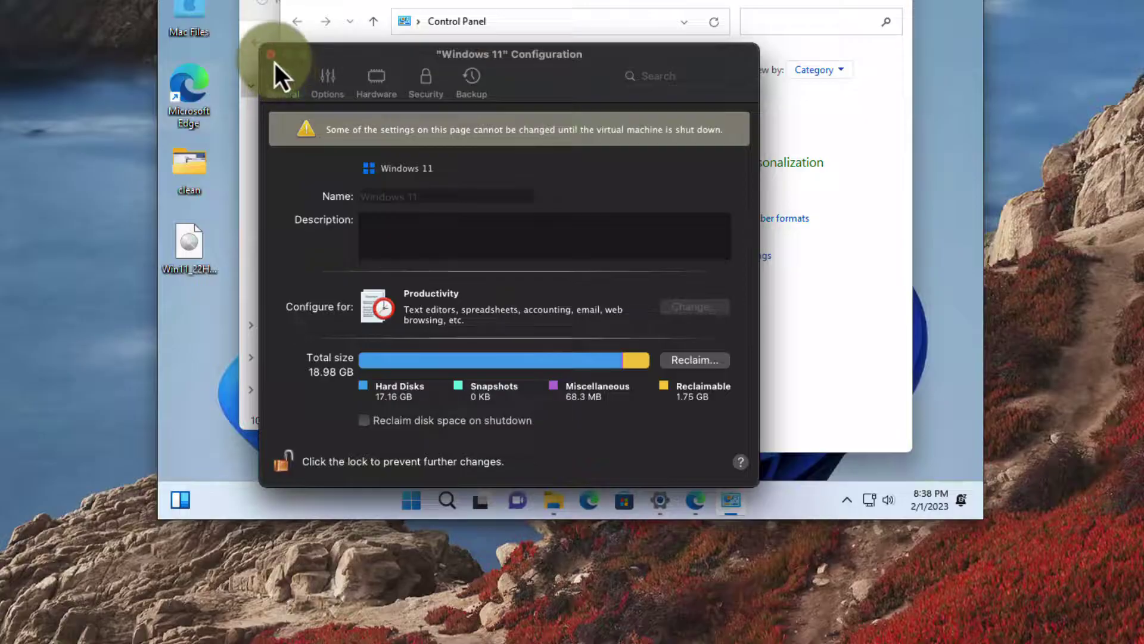
left_click(272, 55)
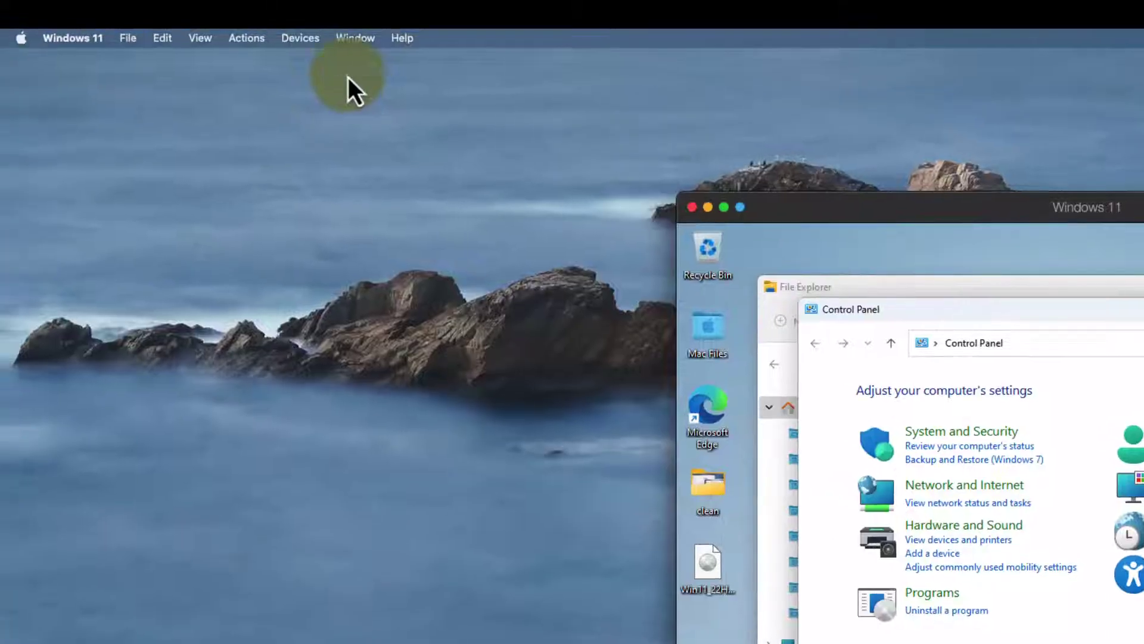
left_click(300, 38)
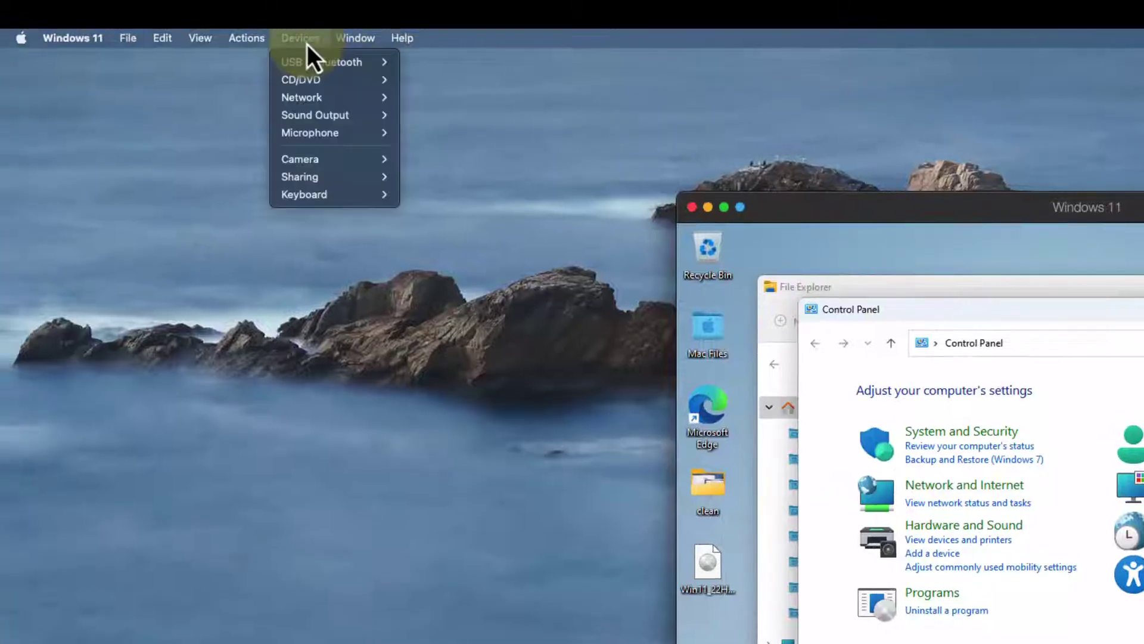
mouse_move(318, 85)
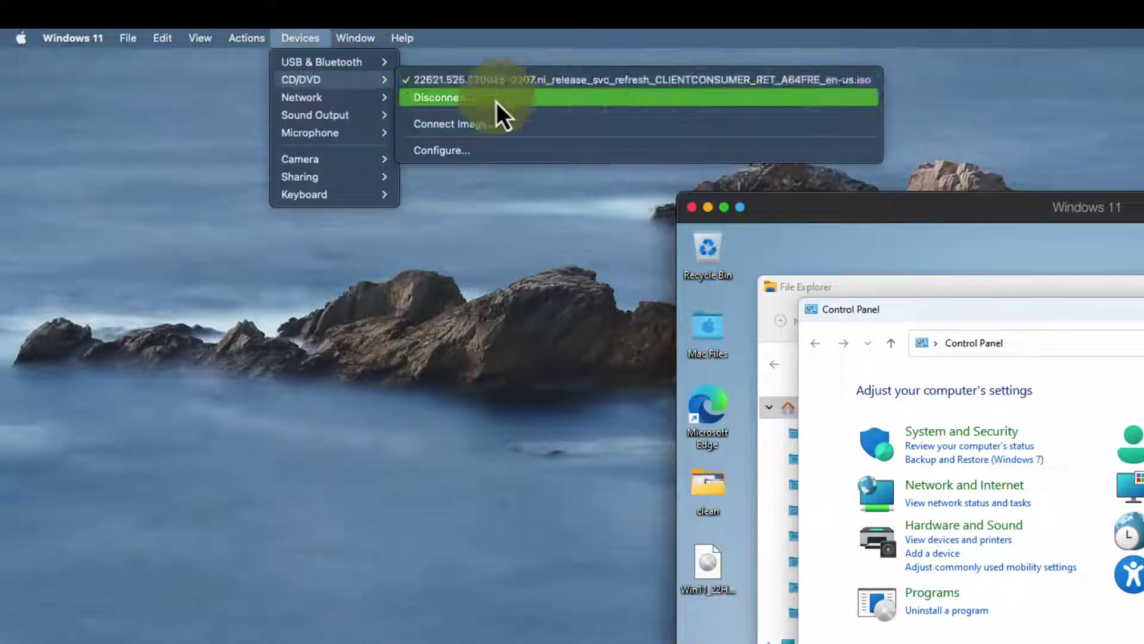
mouse_move(372, 99)
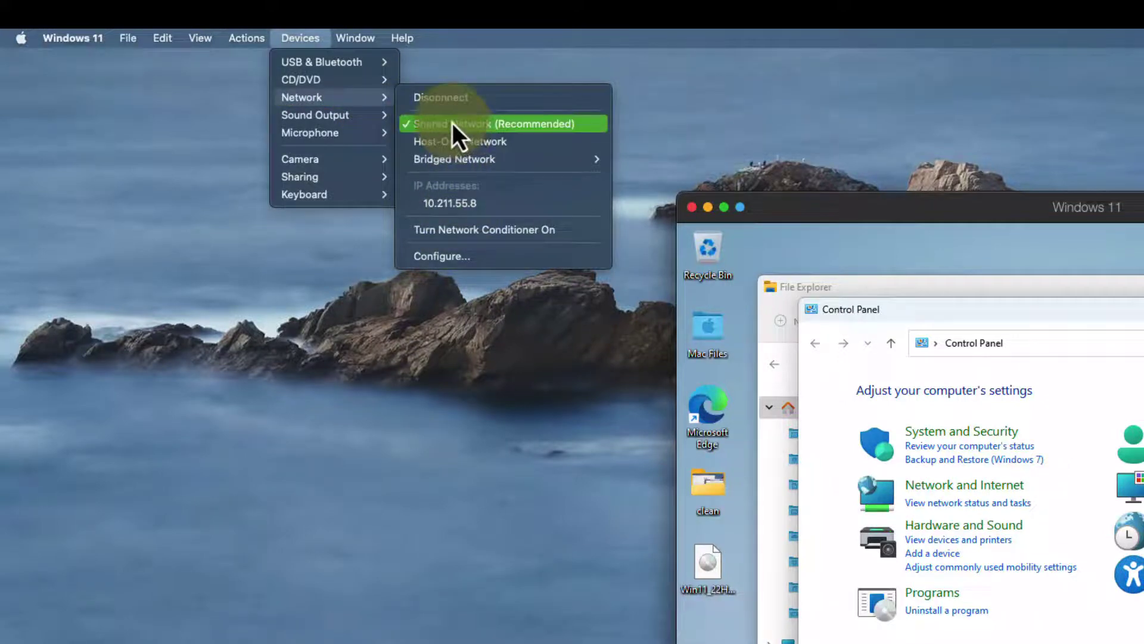
mouse_move(374, 119)
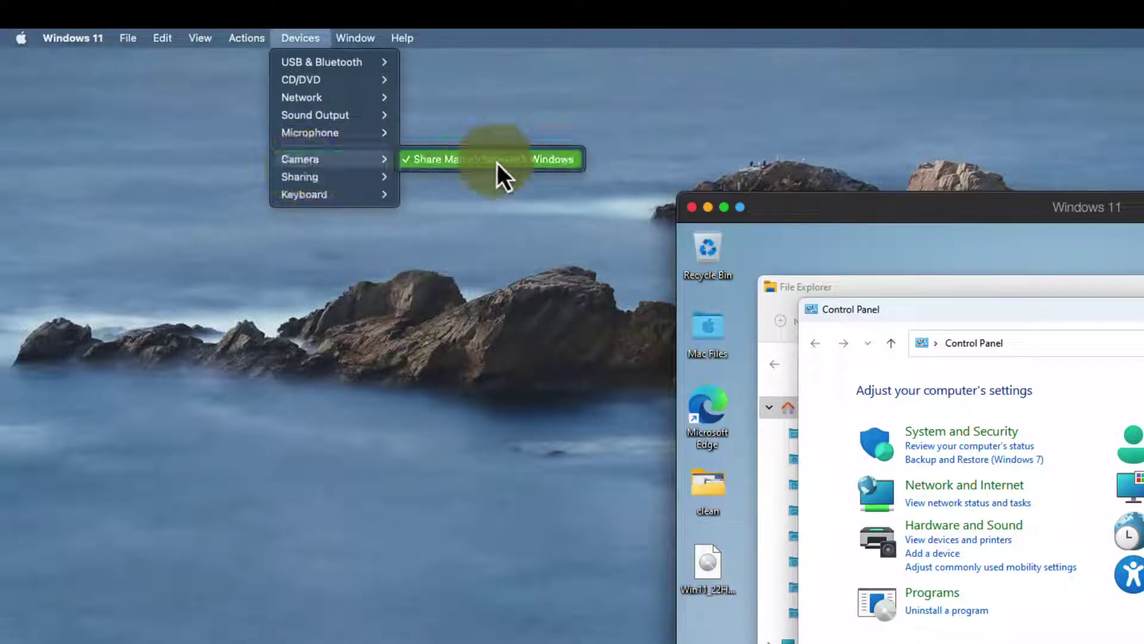
mouse_move(361, 184)
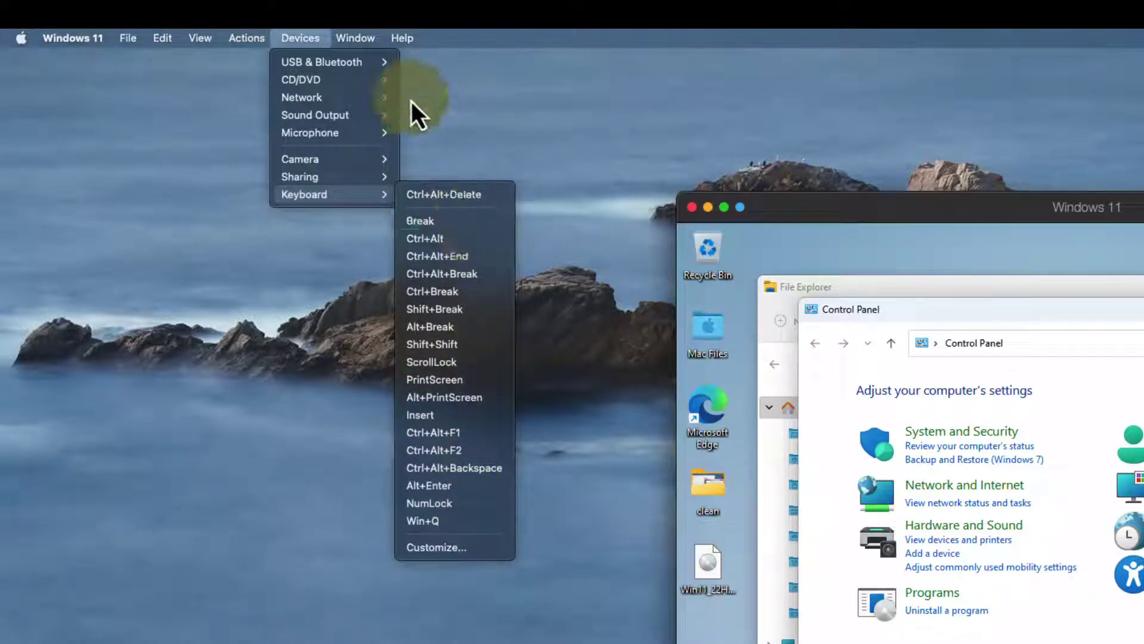
mouse_move(358, 39)
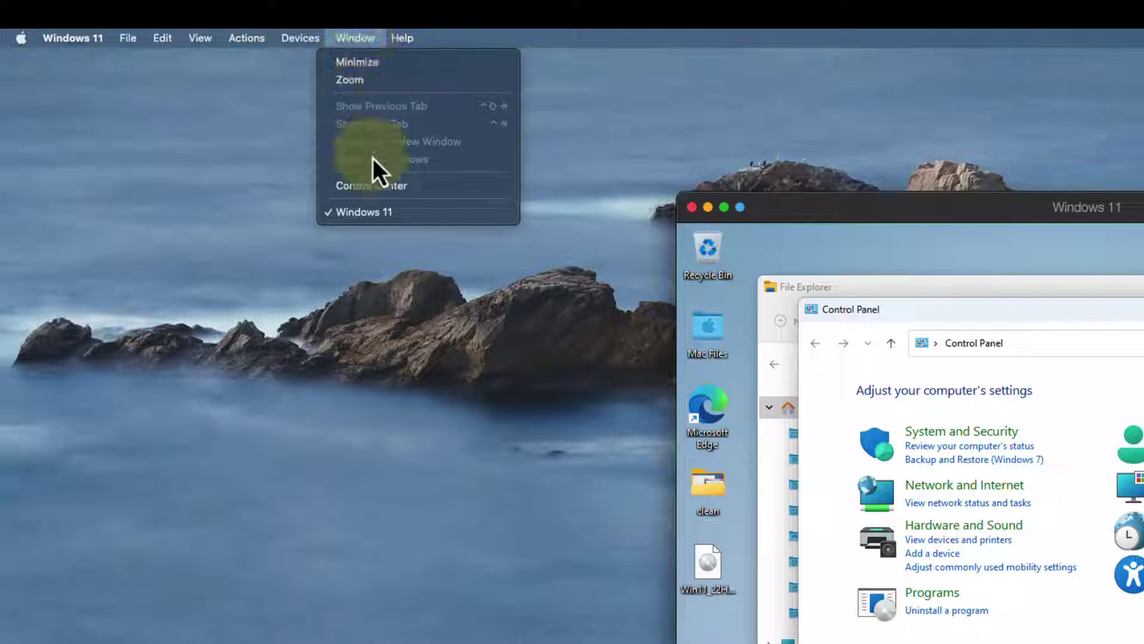
- Open the Control Center, move it over the VM window, and start File > New
left_click(371, 188)
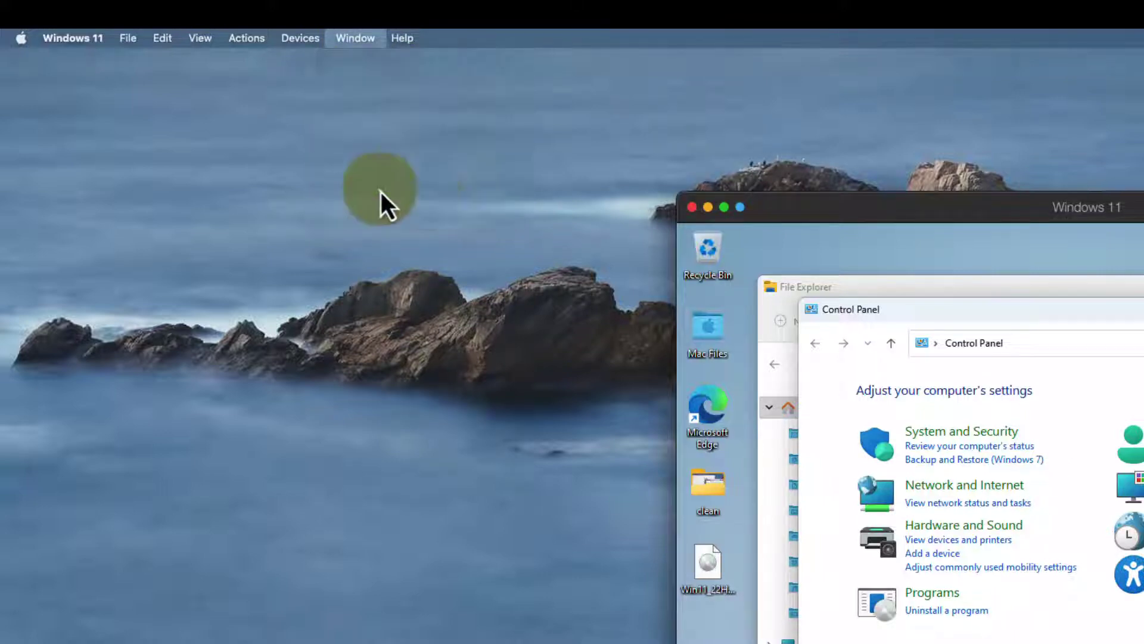
left_click_drag(554, 147, 656, 259)
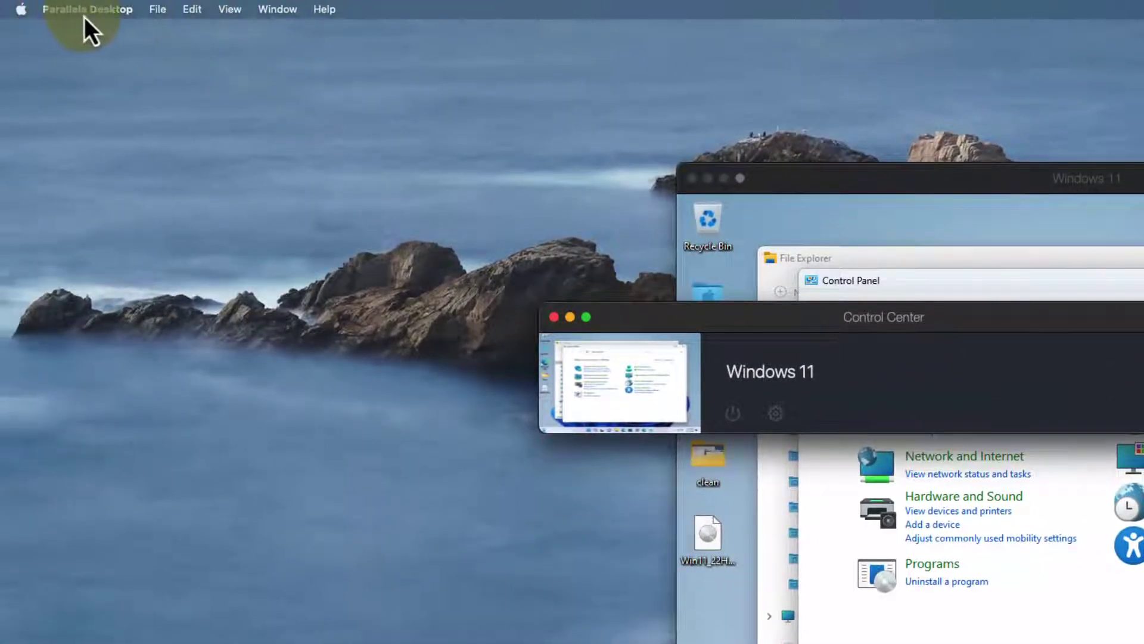
left_click(159, 17)
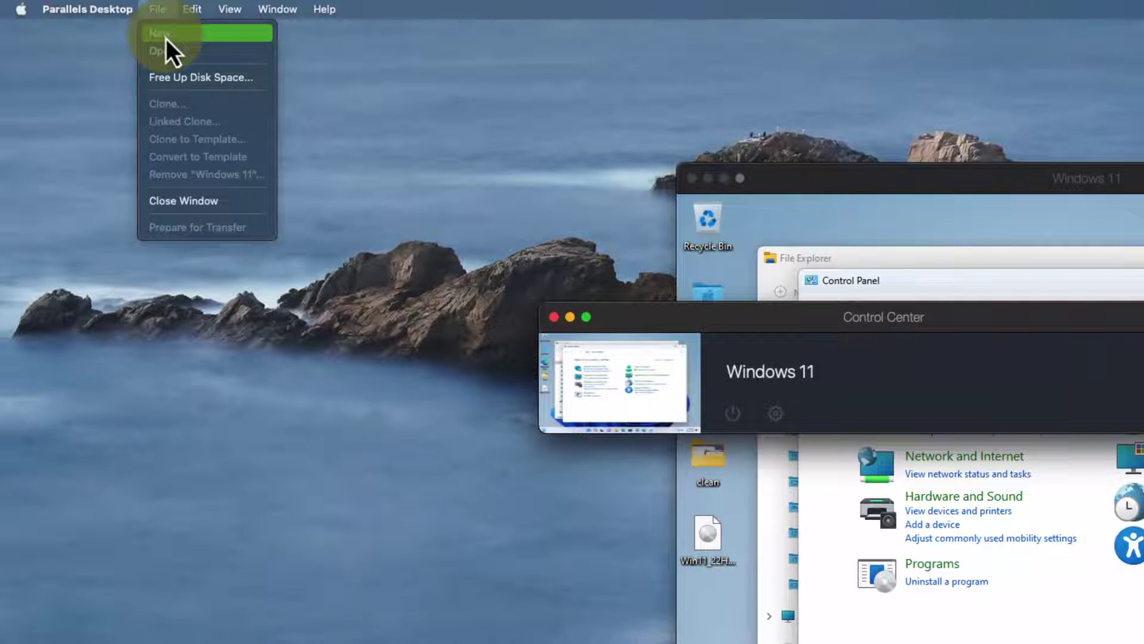
left_click(166, 34)
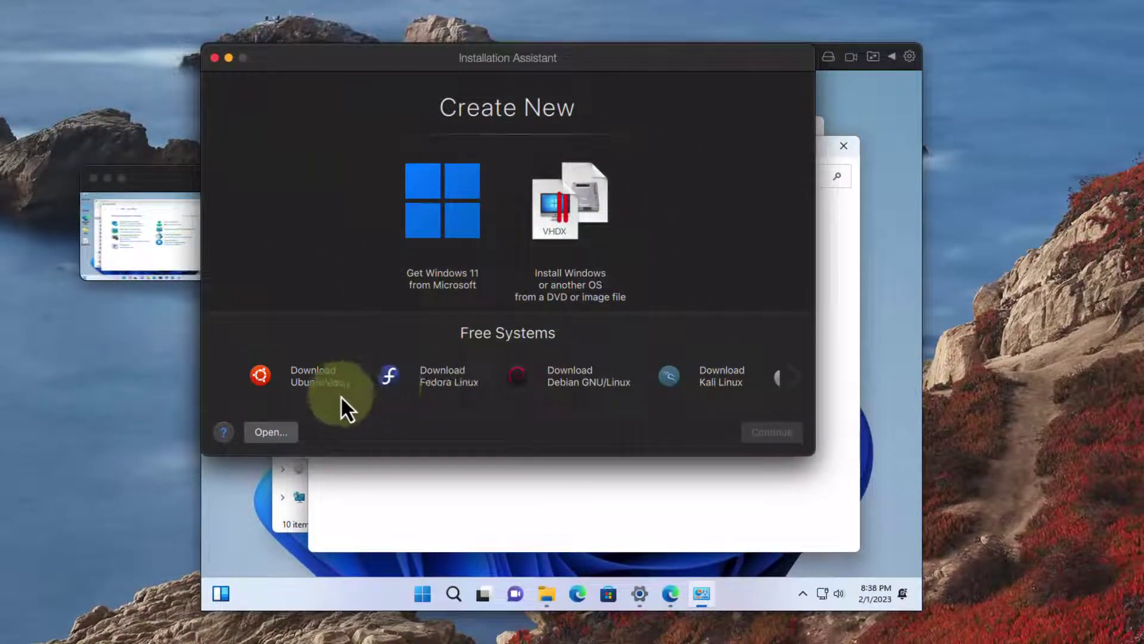
- Download and install Ubuntu 22.04 ARM64 from the free Linux systems
left_click(318, 381)
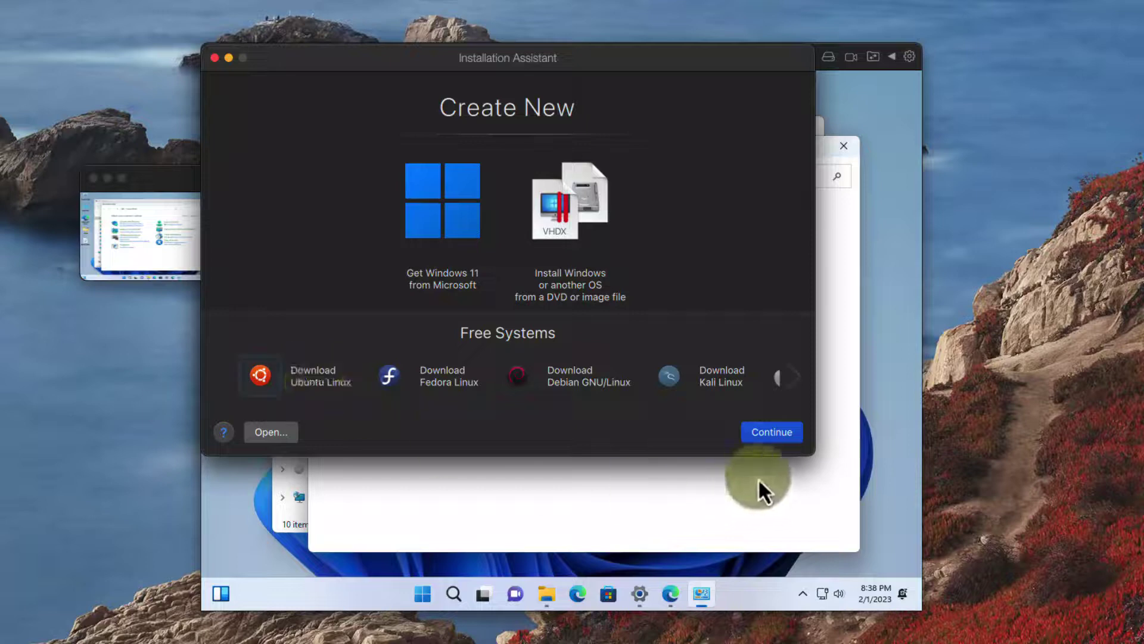
left_click(764, 435)
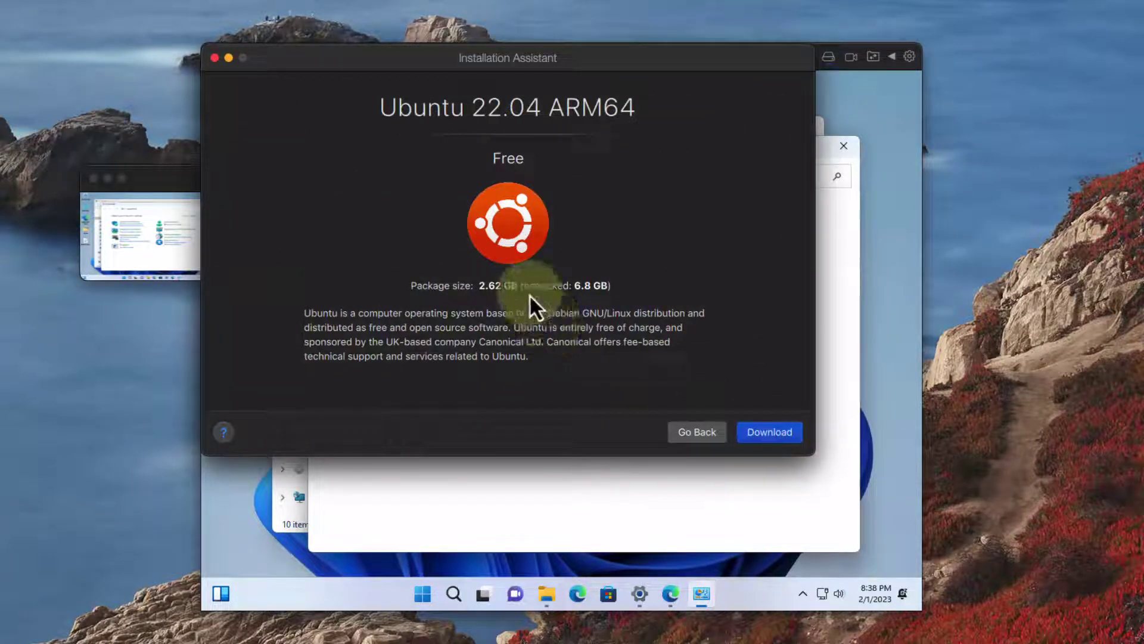
left_click(776, 439)
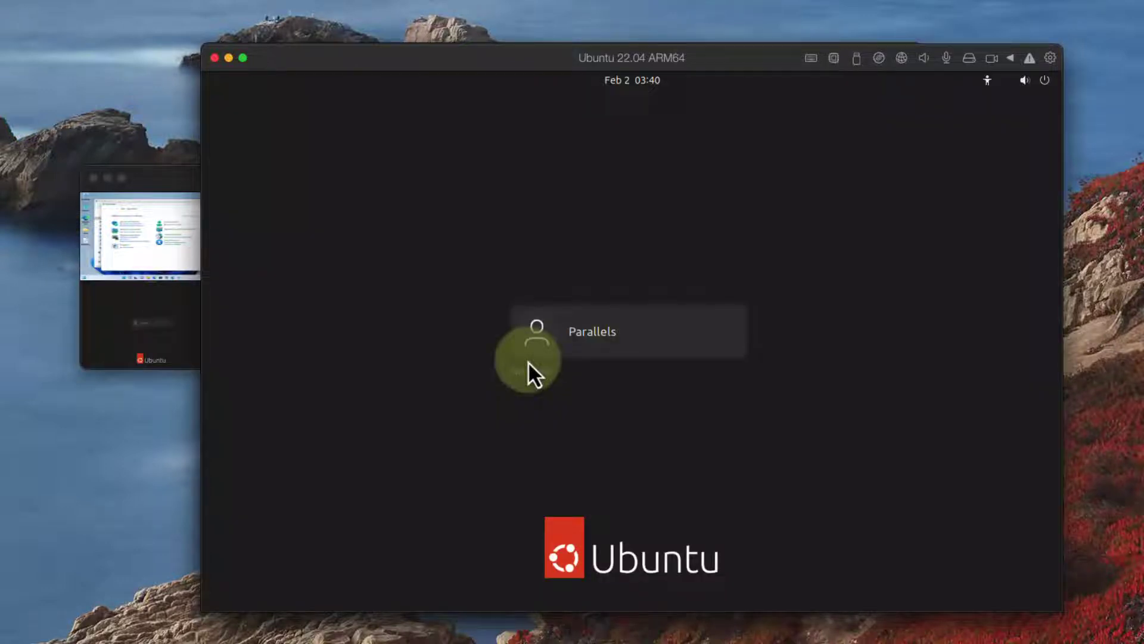
- Log in to Ubuntu as the Parallels user, entering the new password
left_click(583, 345)
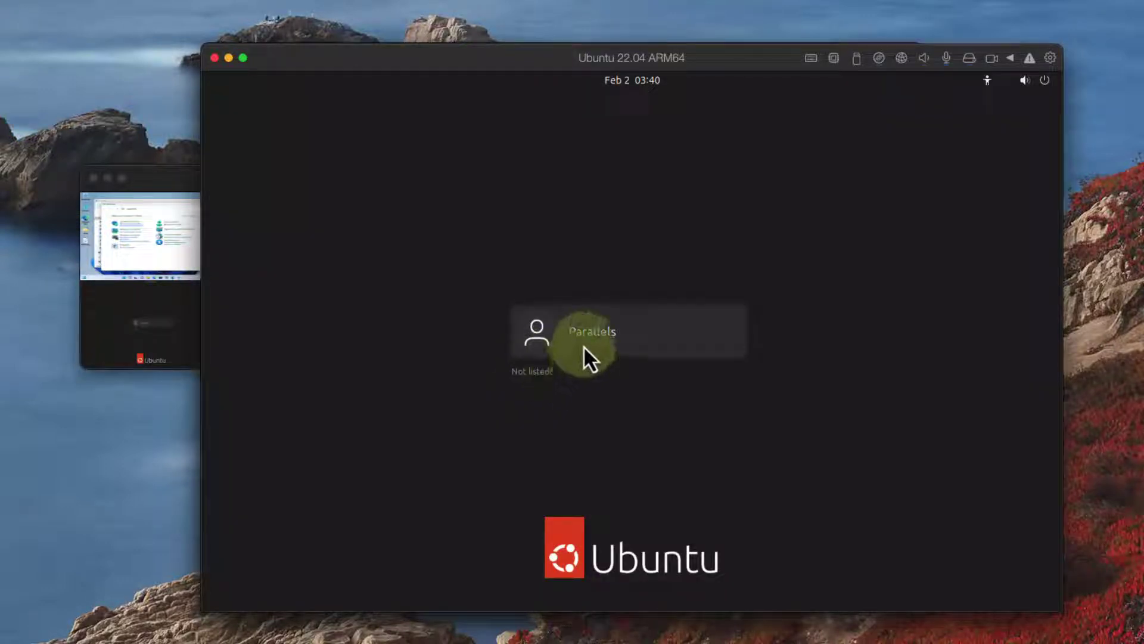
type("•")
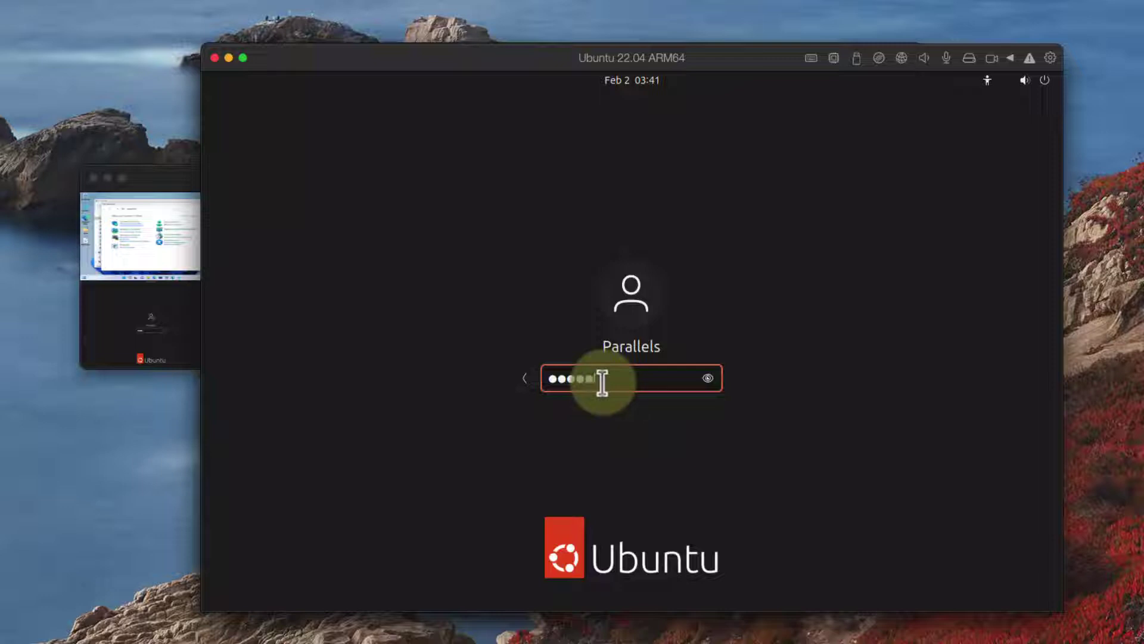
key("Return")
key("Return")
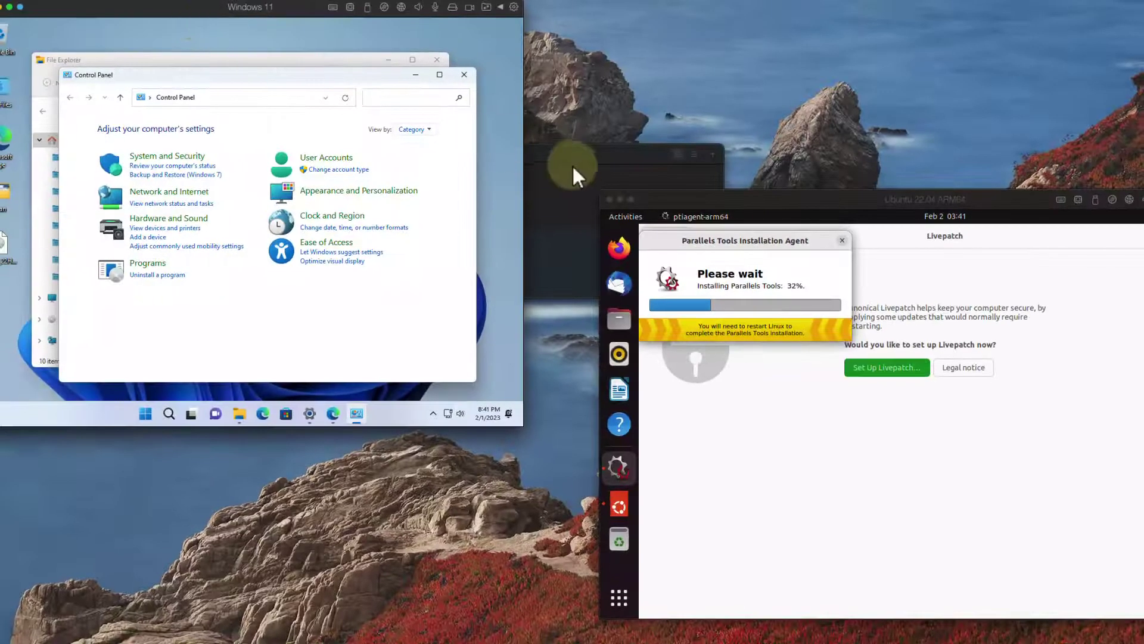
- Move the Ubuntu VM window up-left and the Control Center lower, then bring Parallels Desktop forward
left_click_drag(754, 207, 704, 70)
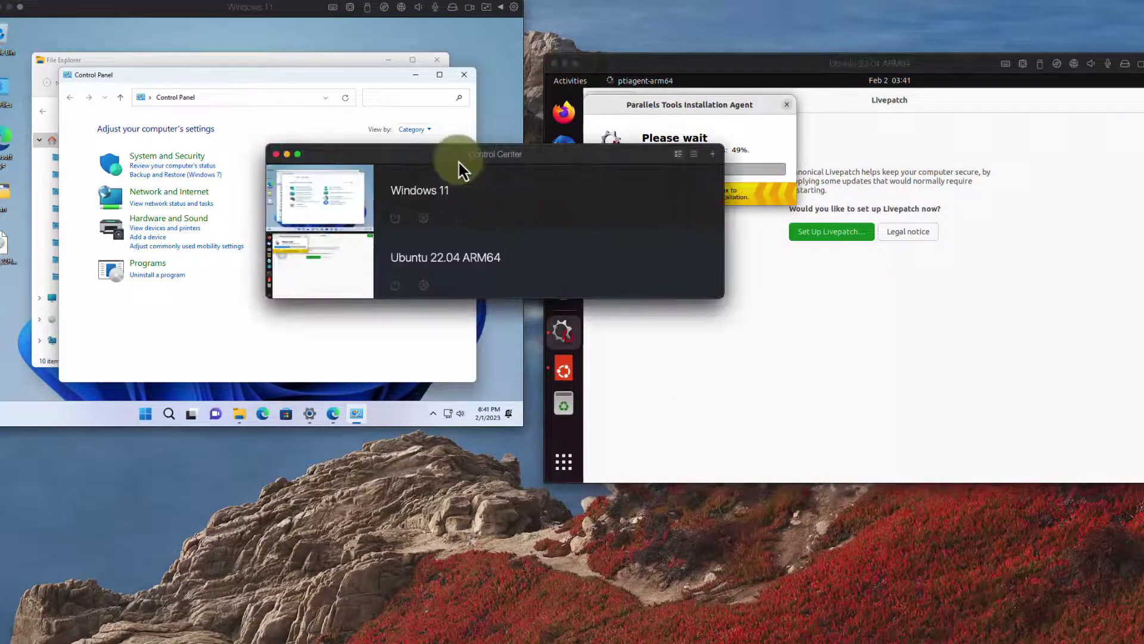
left_click_drag(460, 167, 535, 422)
left_click(550, 509)
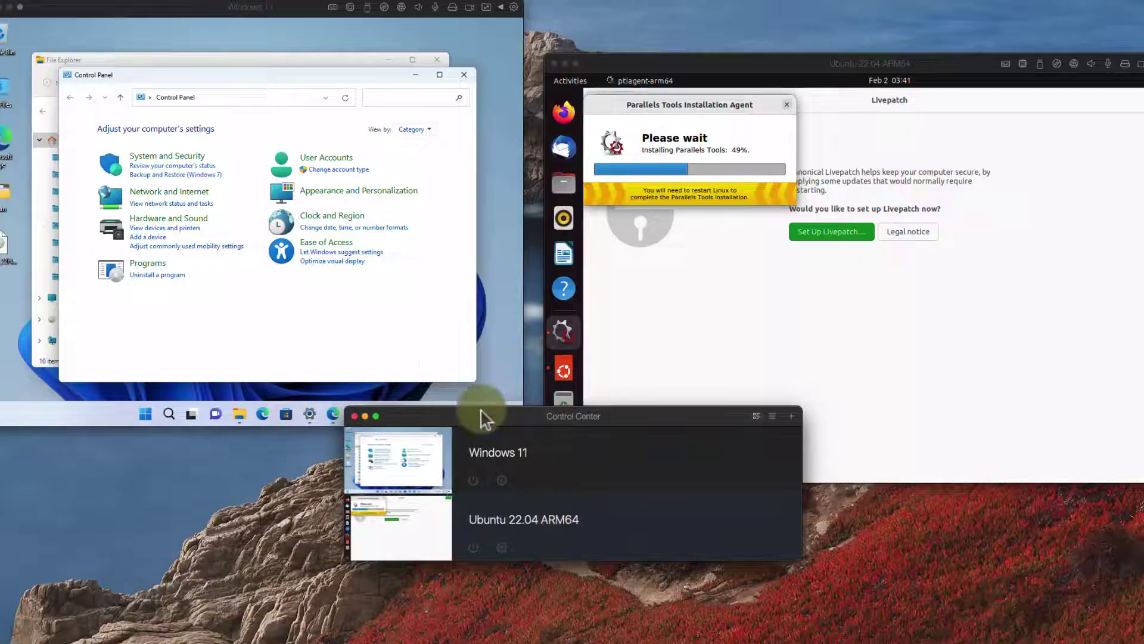
left_click(508, 10)
left_click(557, 203)
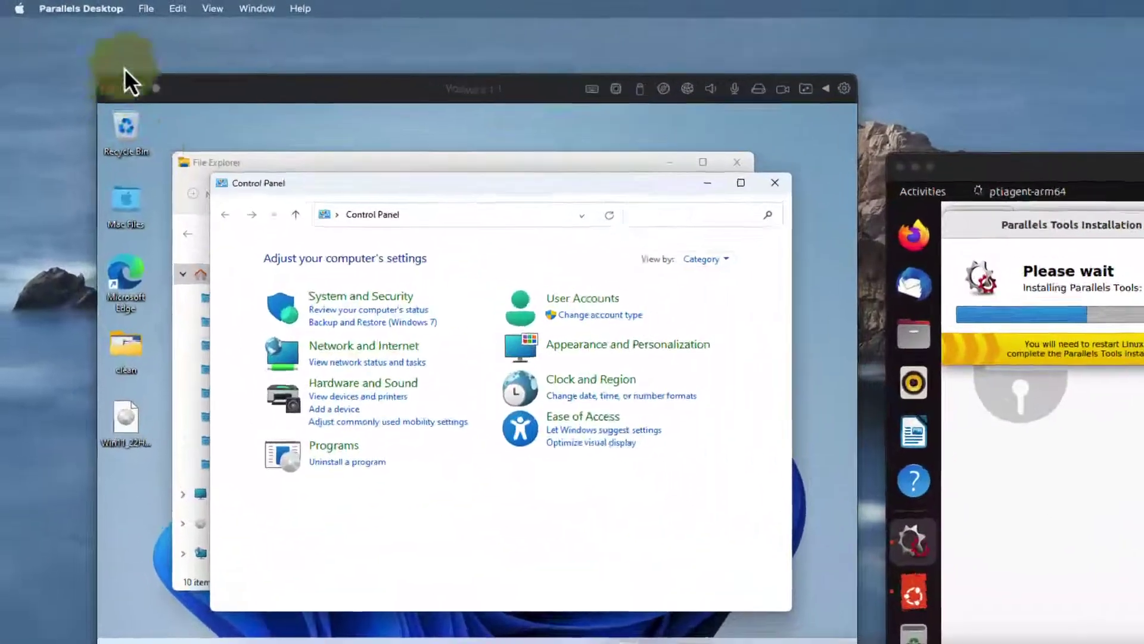
- Create a new VM by downloading the free macOS 13 system from Free Systems
left_click(146, 9)
left_click(170, 28)
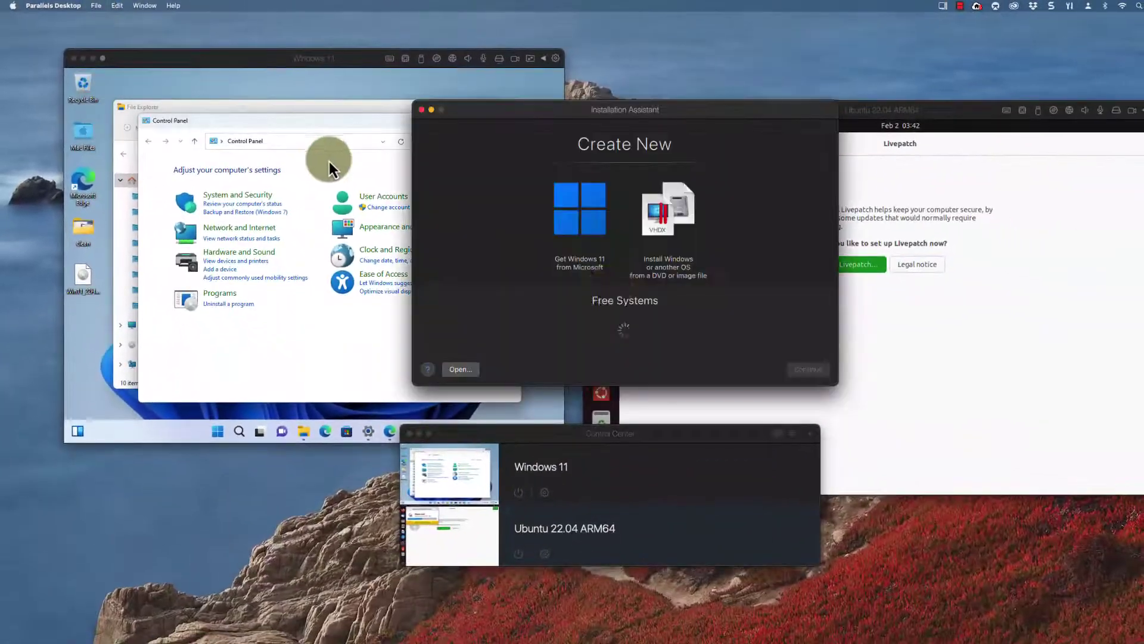
left_click(824, 338)
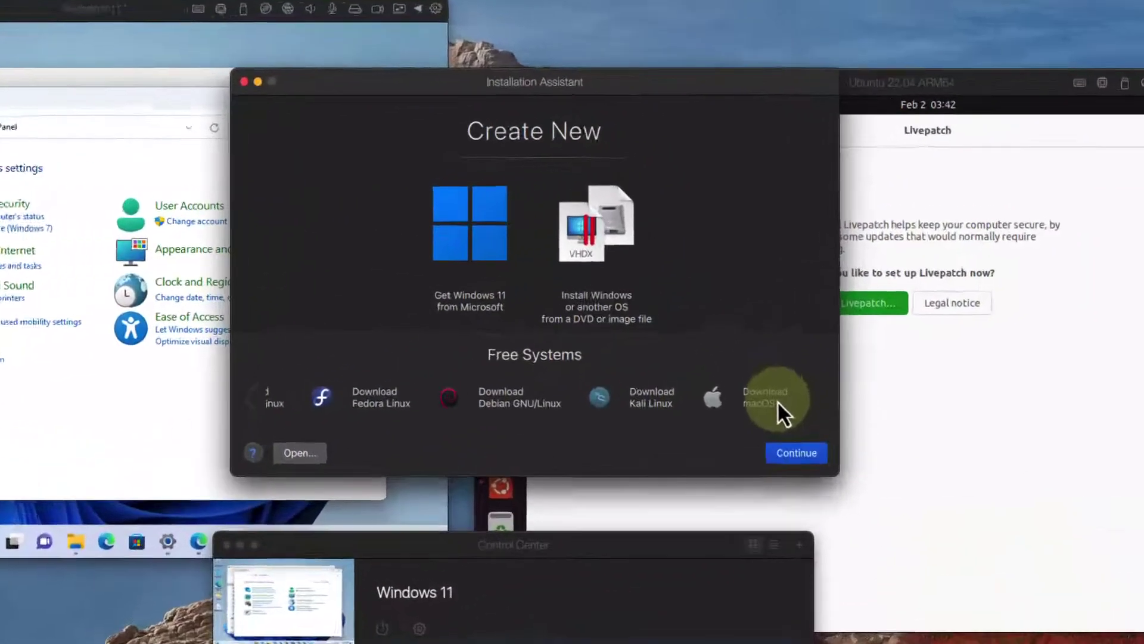
left_click(794, 453)
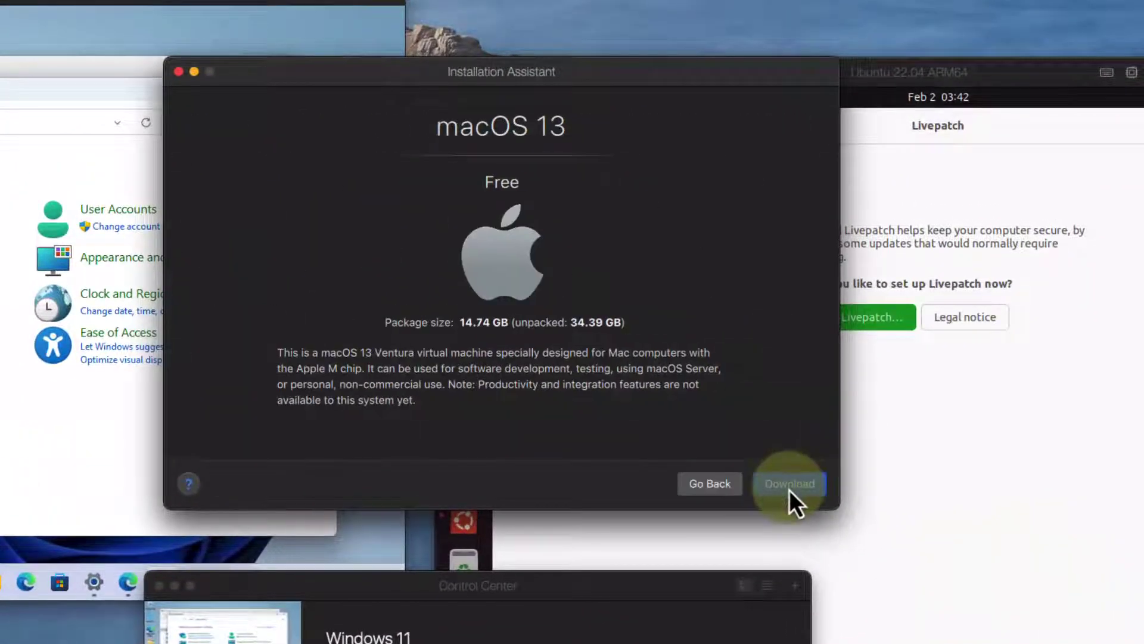
left_click(789, 486)
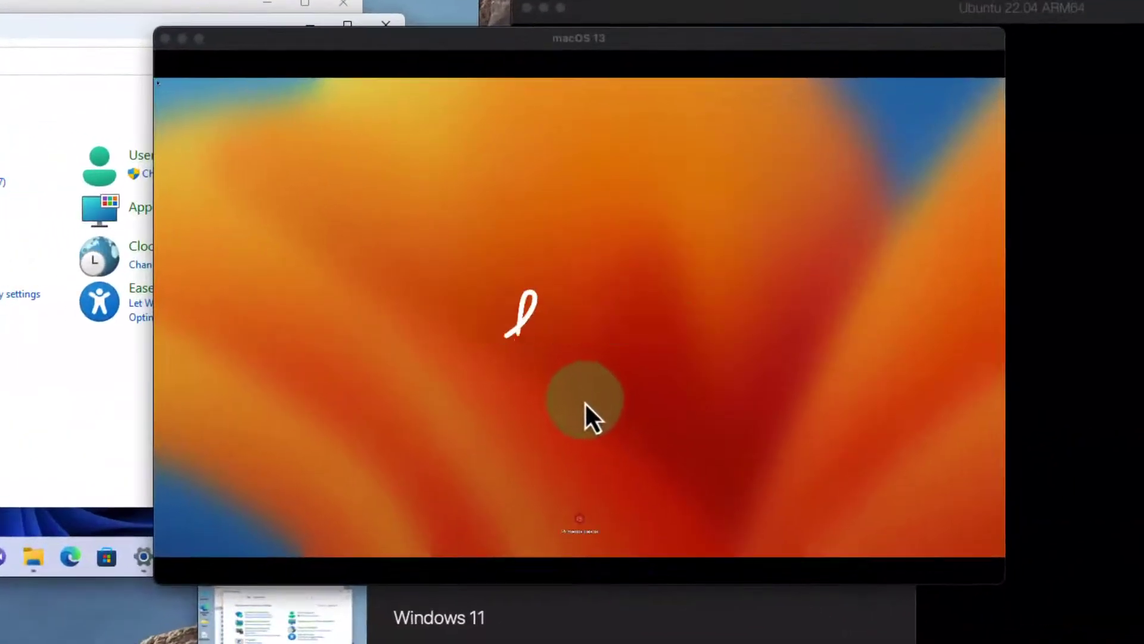
- Complete macOS 13 setup with English, a map-picked time zone, default Siri choices and Light appearance
left_click(598, 409)
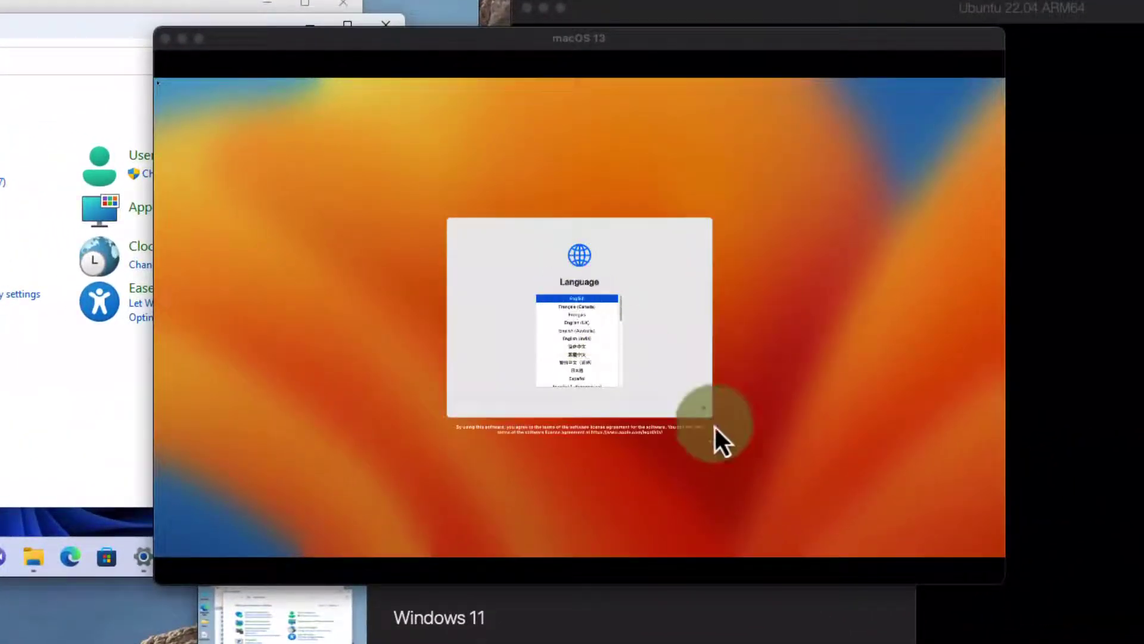
left_click(705, 383)
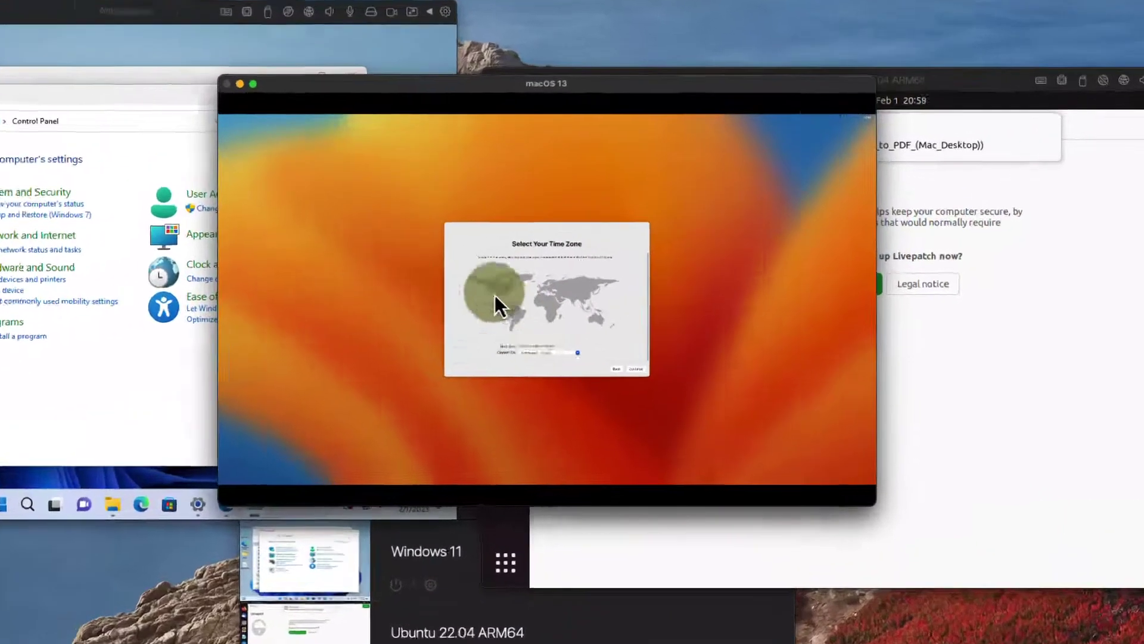
left_click(547, 262)
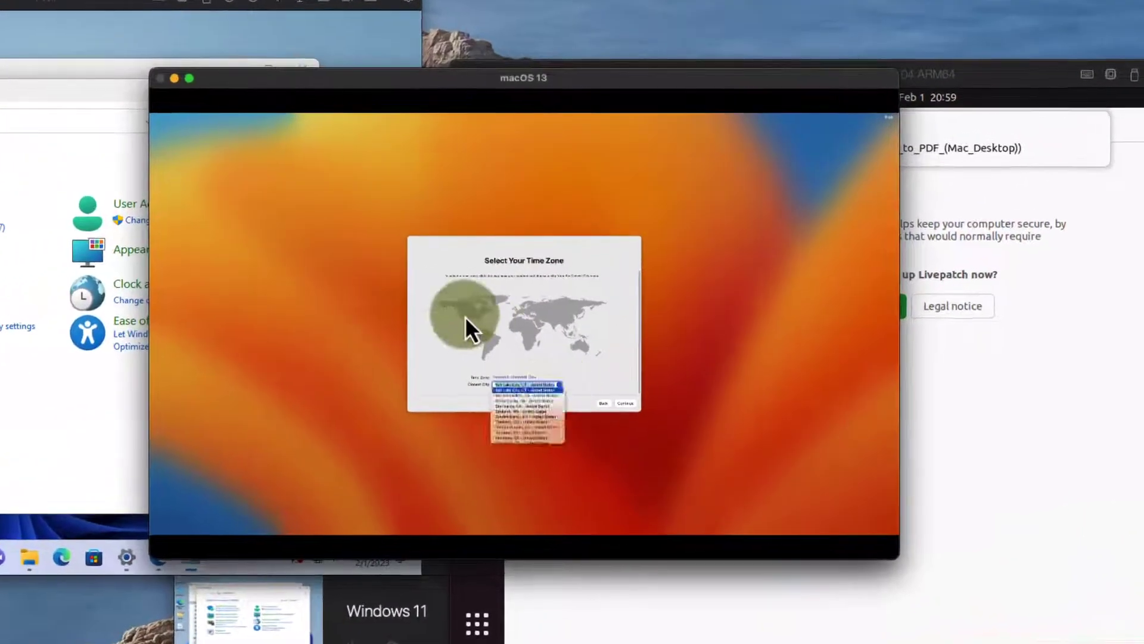
left_click(656, 316)
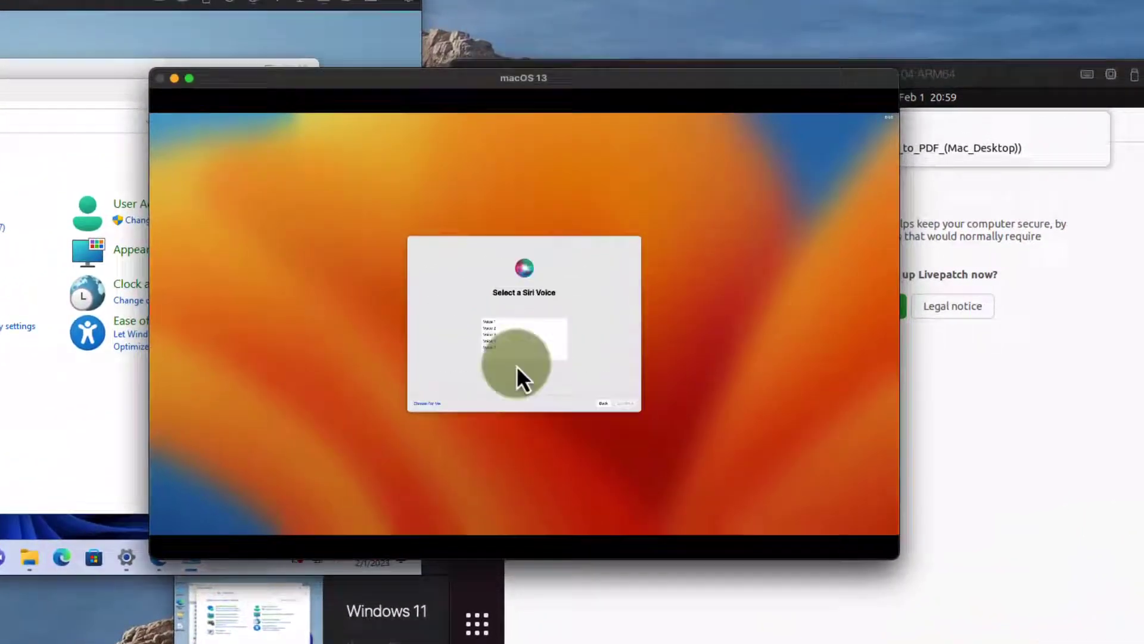
left_click(626, 403)
left_click(502, 316)
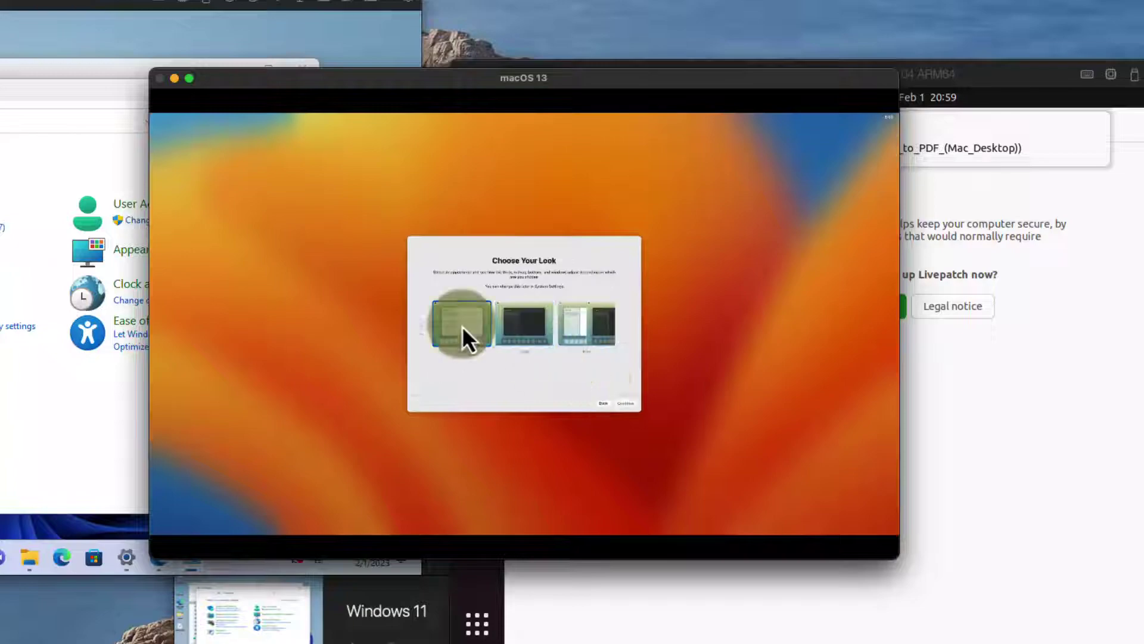
left_click(548, 351)
left_click(587, 324)
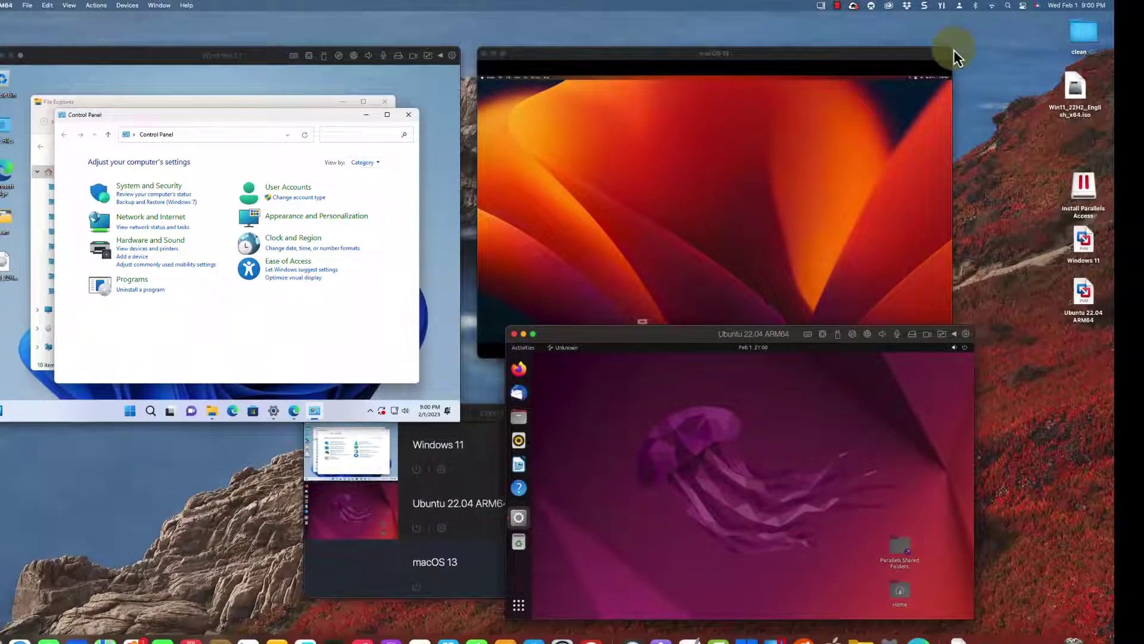
- Place the macOS 13 window at the upper right and nudge the Ubuntu window slightly down
left_click_drag(952, 52, 964, 33)
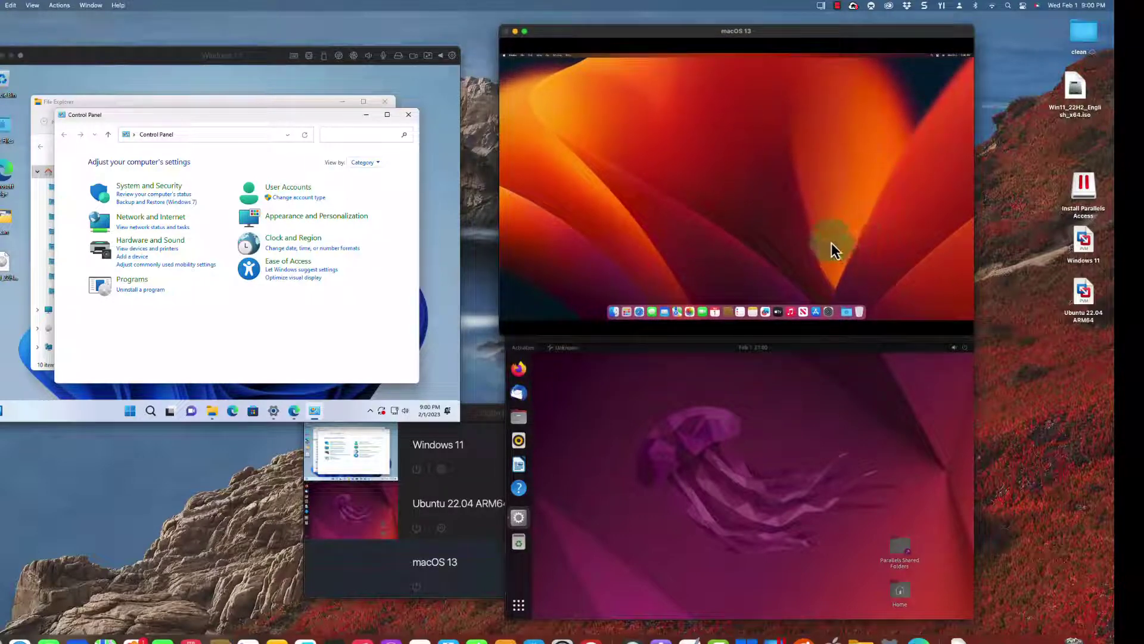
left_click(801, 373)
left_click_drag(733, 345, 724, 364)
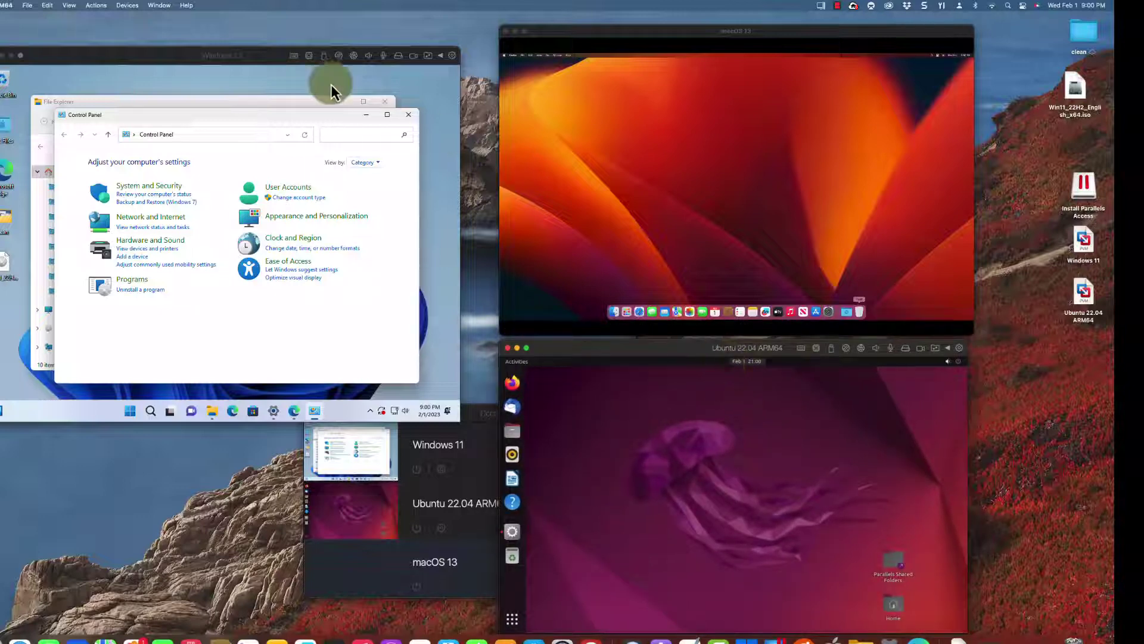
- Shrink the Windows 11 window, place it beside macOS, and minimize the Control Center
left_click(455, 418)
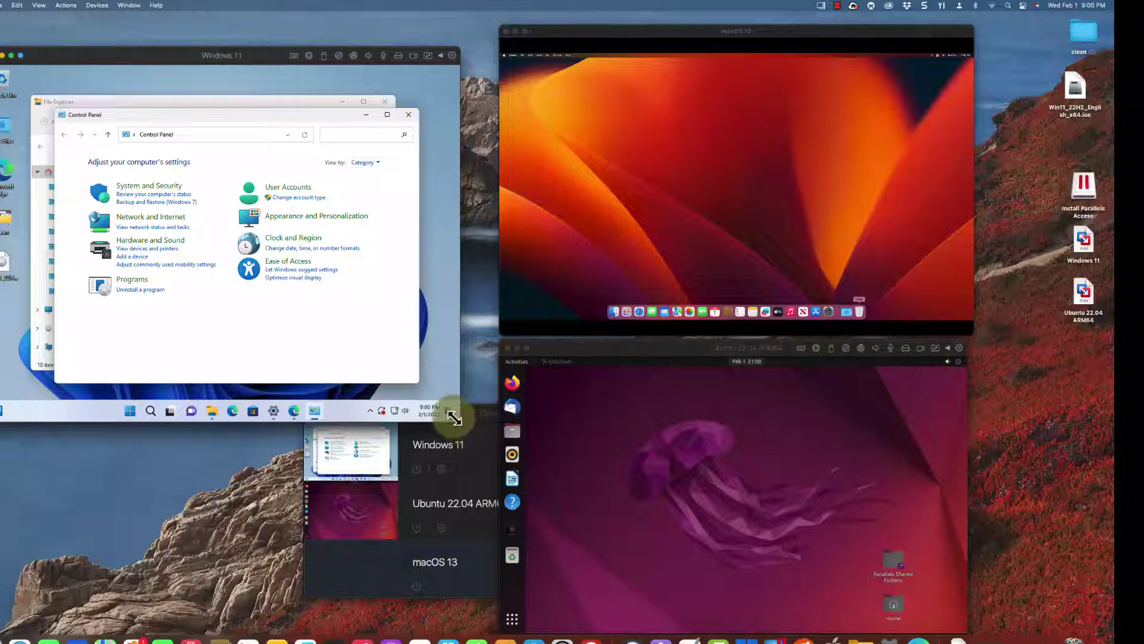
left_click_drag(241, 50, 252, 16)
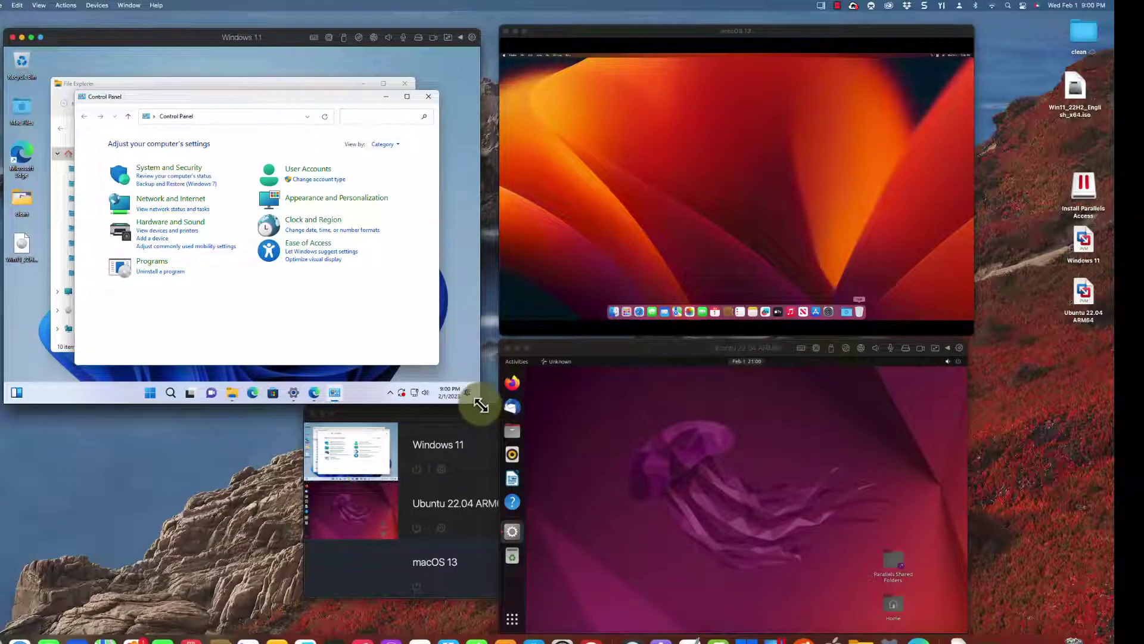
left_click_drag(478, 404, 407, 333)
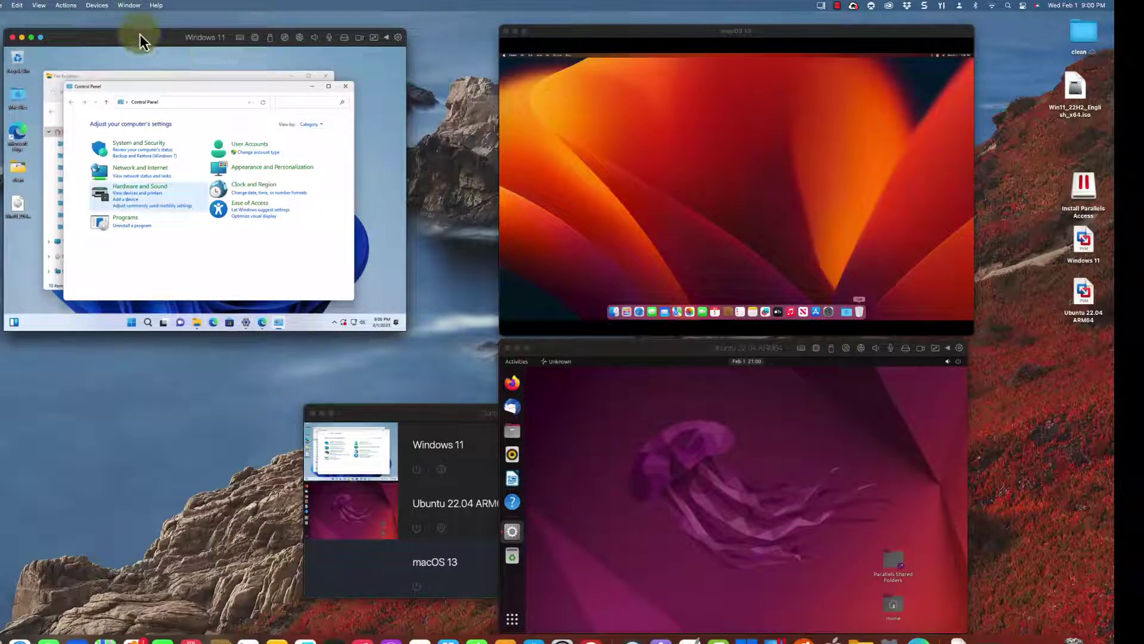
left_click_drag(140, 36, 221, 35)
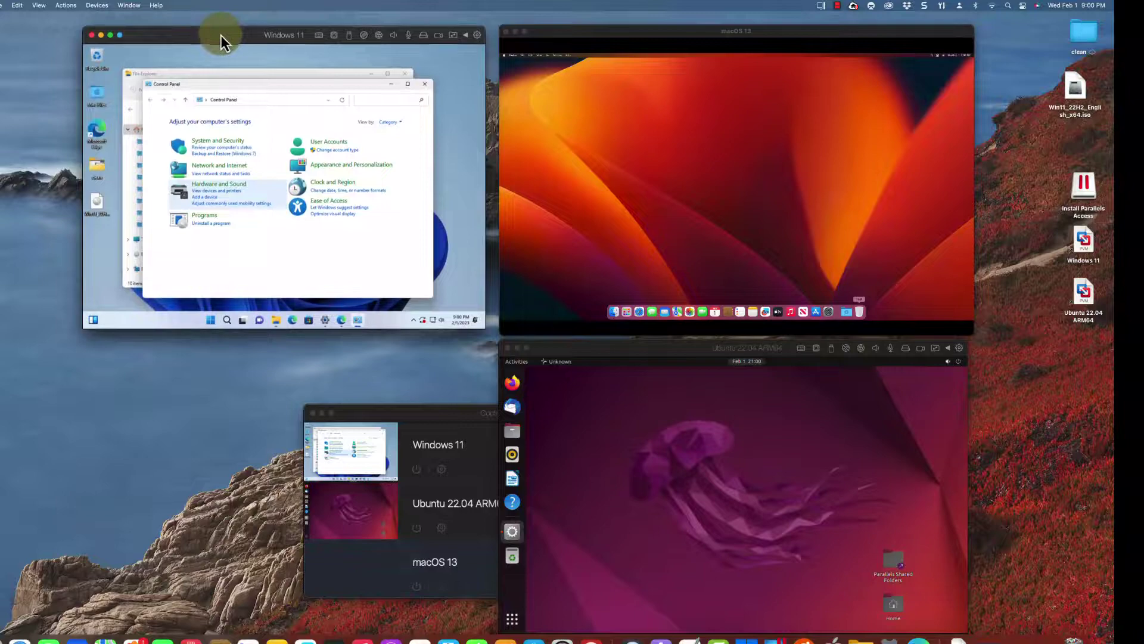
left_click(322, 414)
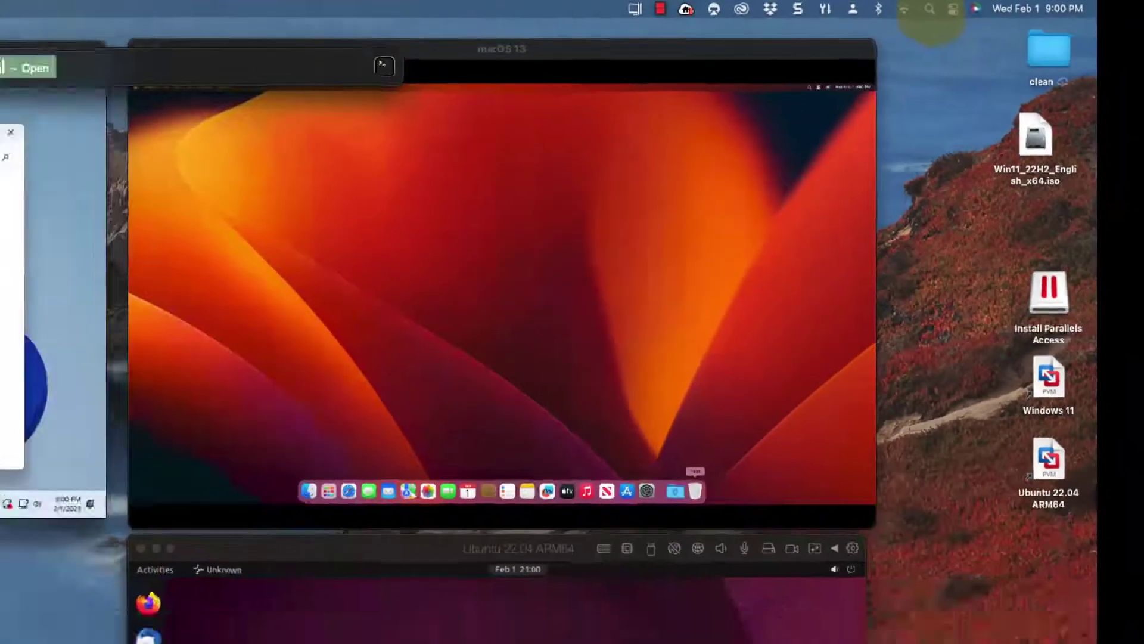
- Launch the Terminal app from system search
left_click(809, 14)
type("termina")
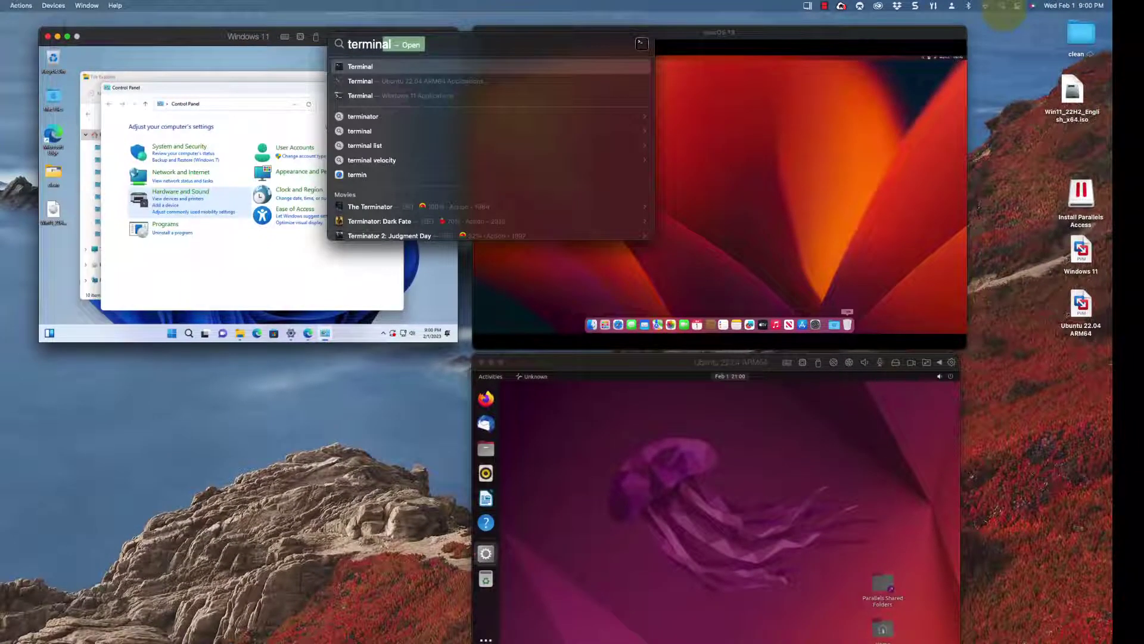
key("Return")
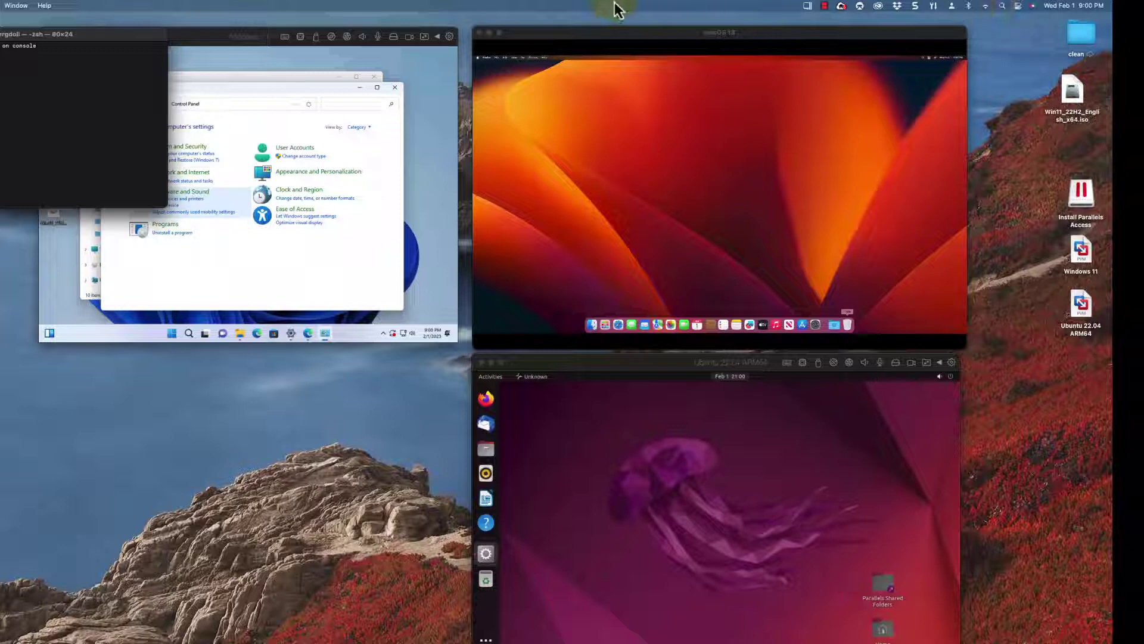
- Enlarge the Terminal window in the lower left and run ls -a
left_click_drag(133, 38, 275, 365)
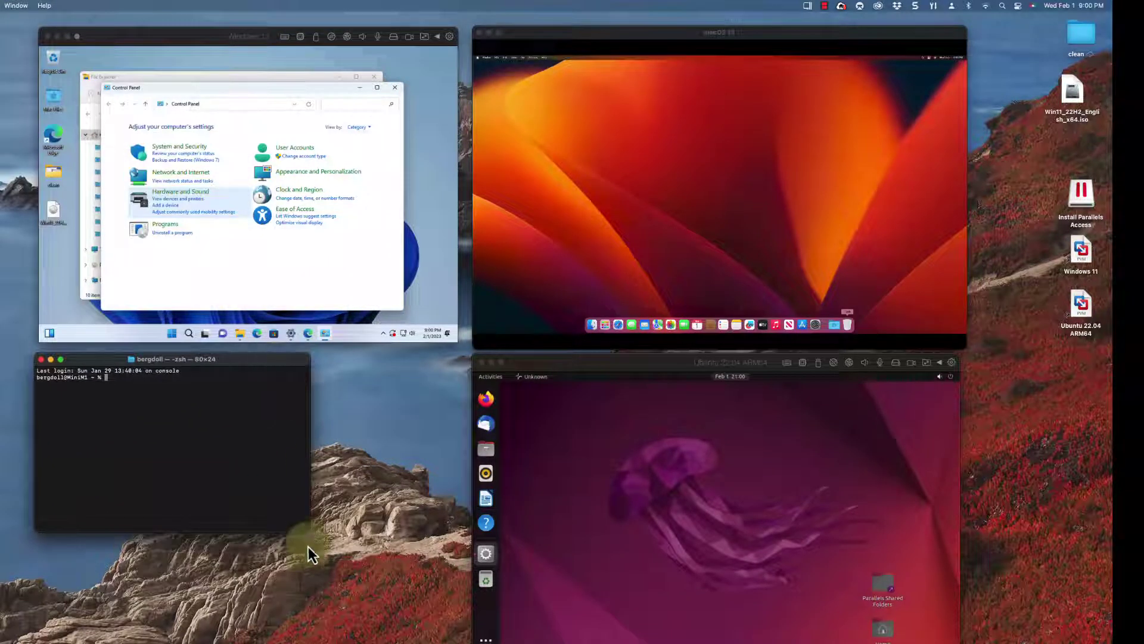
left_click_drag(309, 533, 462, 641)
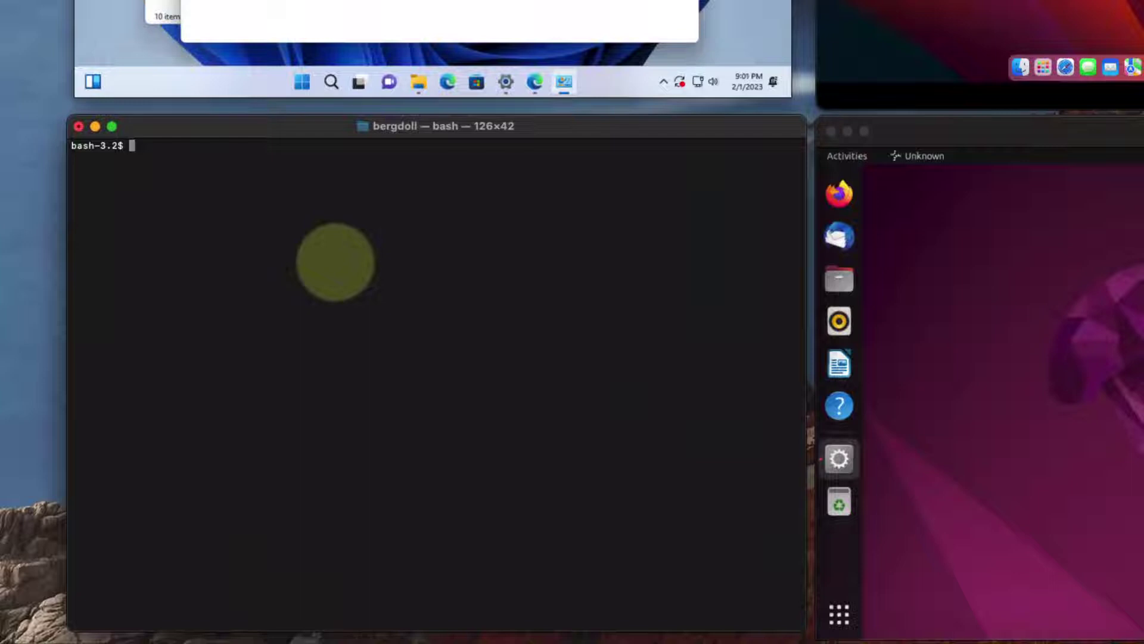
type("ls -a")
key("Return")
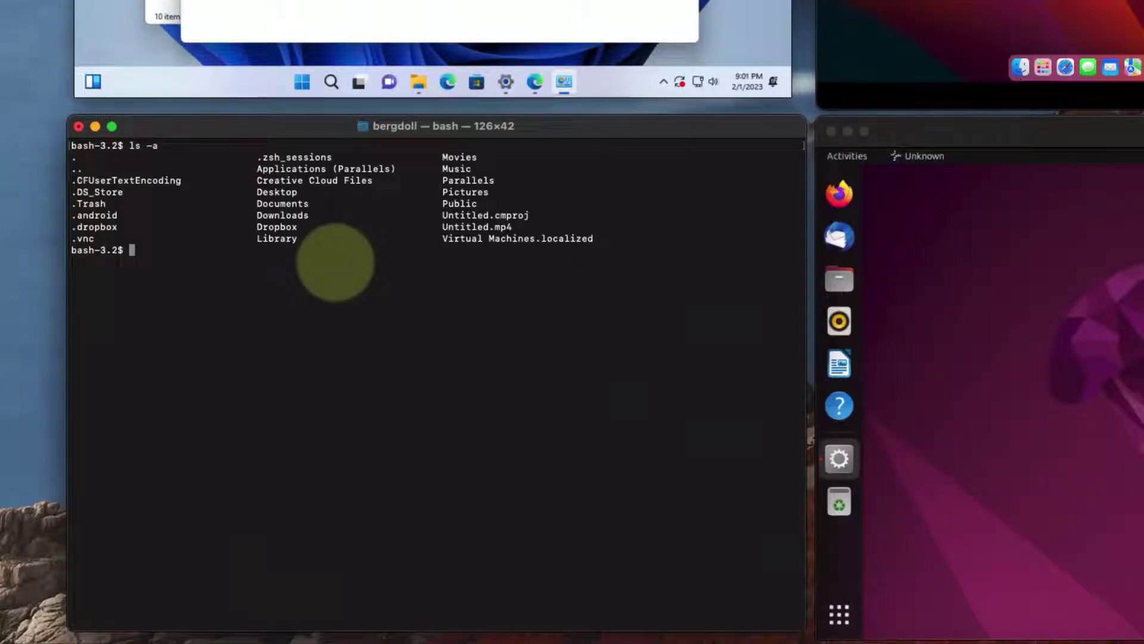